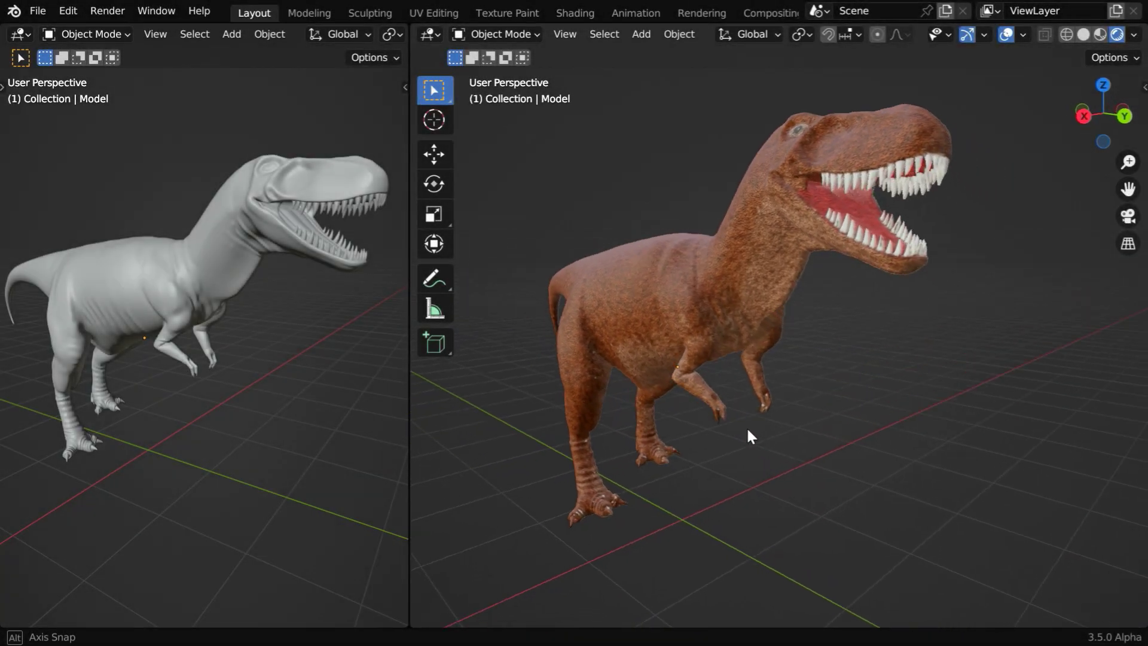
middle_click_drag(746, 426, 770, 451)
left_click(506, 13)
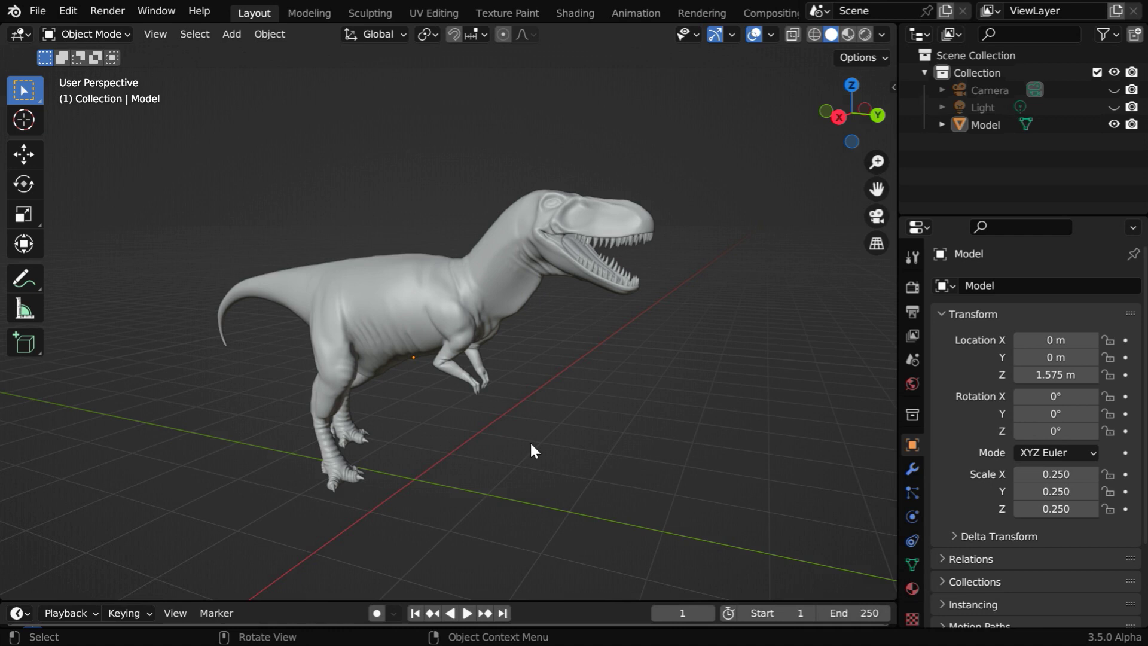
Select the dinosaur model, then split off a second area beside the 3D viewport as a UV Editor
left_click(384, 317)
left_click_drag(3, 30, 225, 54)
left_click(29, 34)
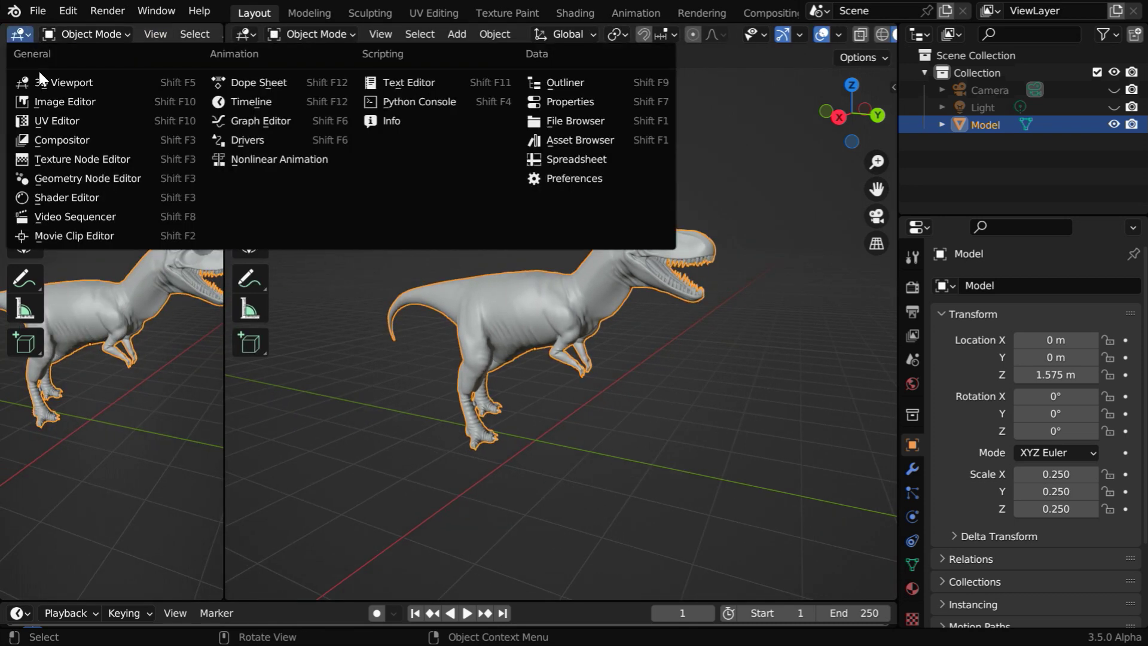
left_click(56, 121)
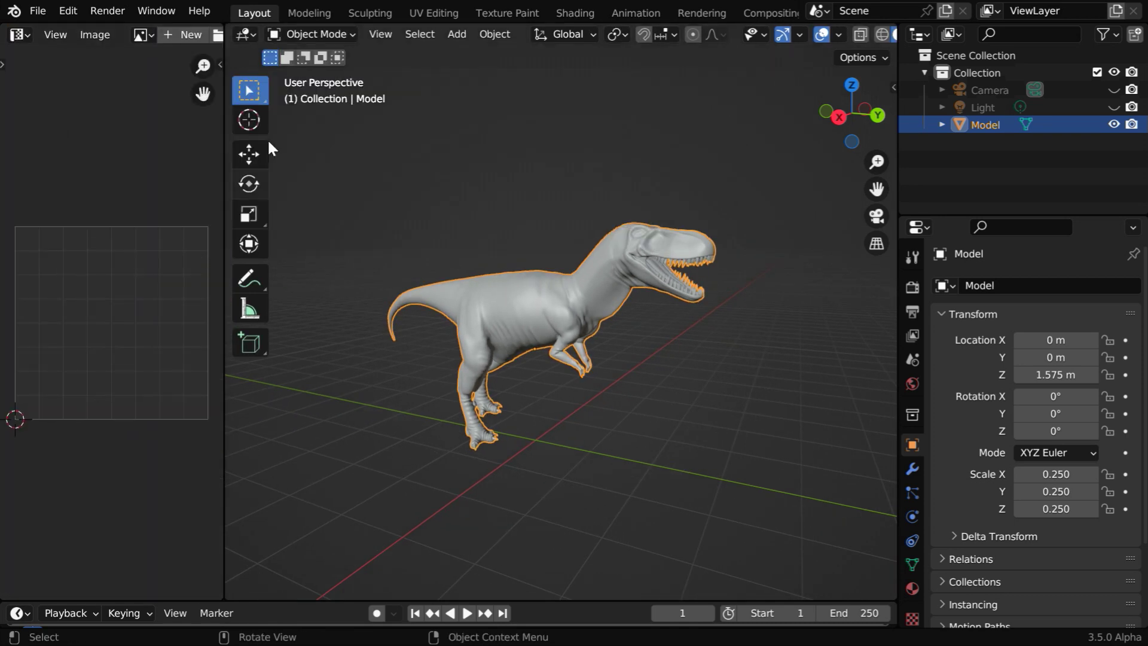
Unwrap the whole dinosaur mesh in Edit Mode with Smart UV Project, using the Scale to Bounds option
left_click(317, 34)
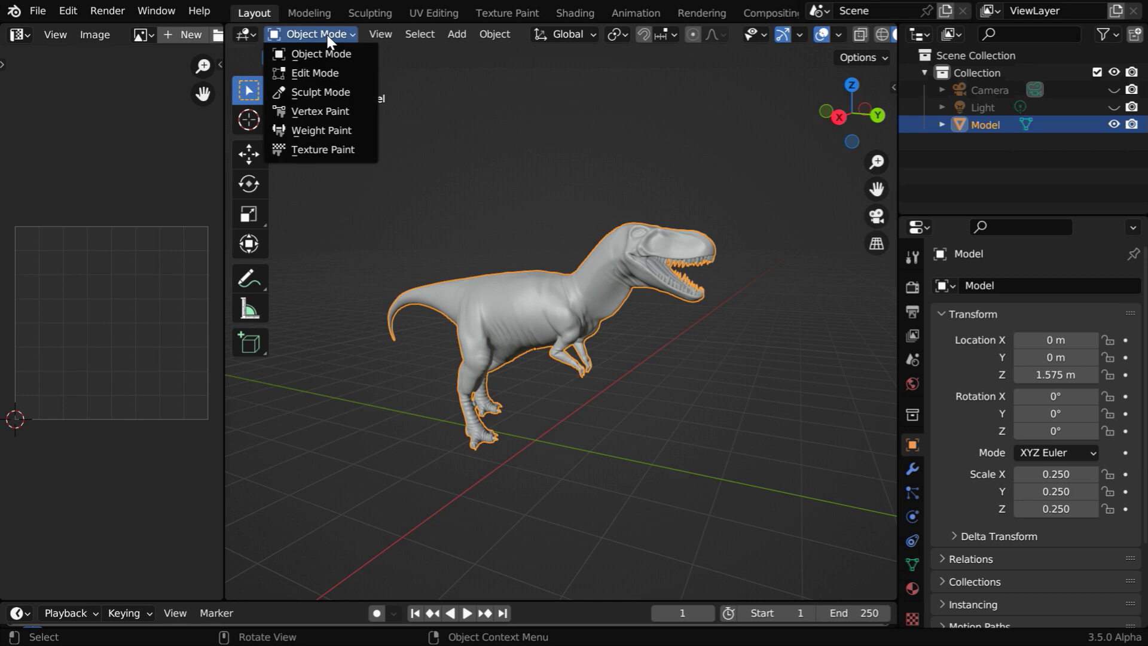
left_click(322, 74)
key("a")
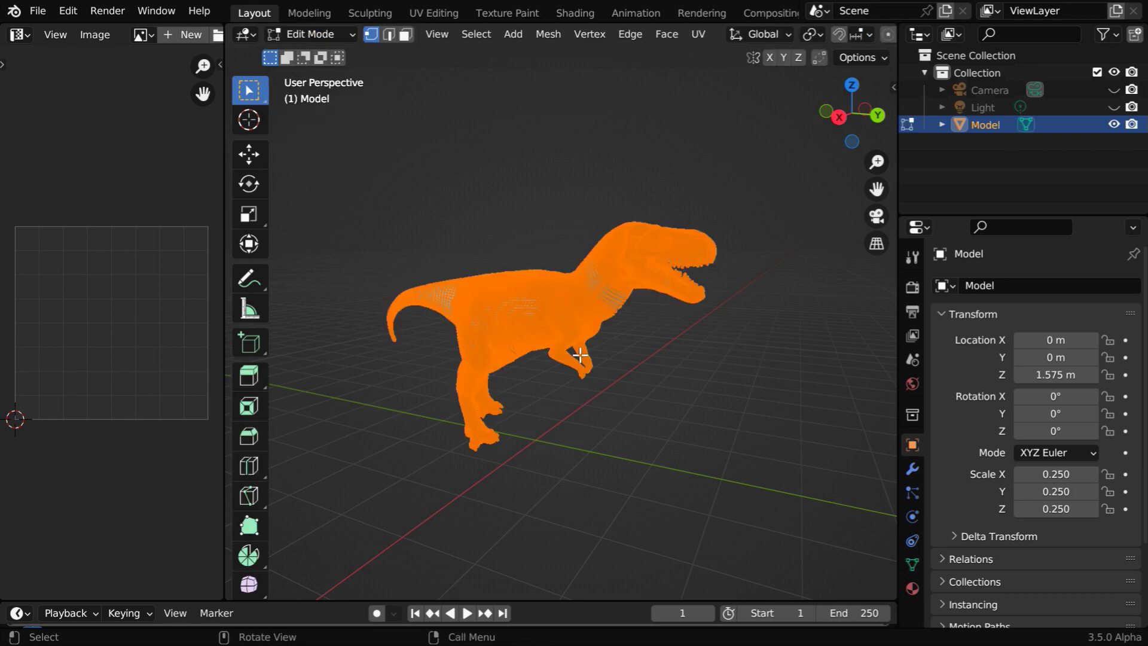
left_click(705, 38)
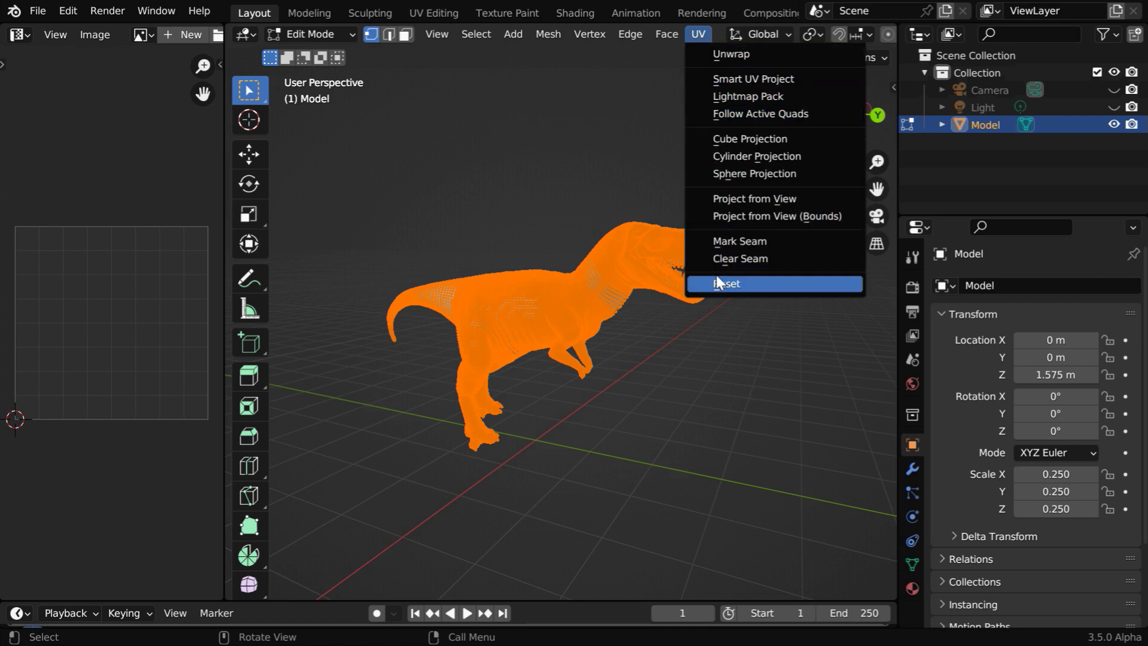
left_click(771, 79)
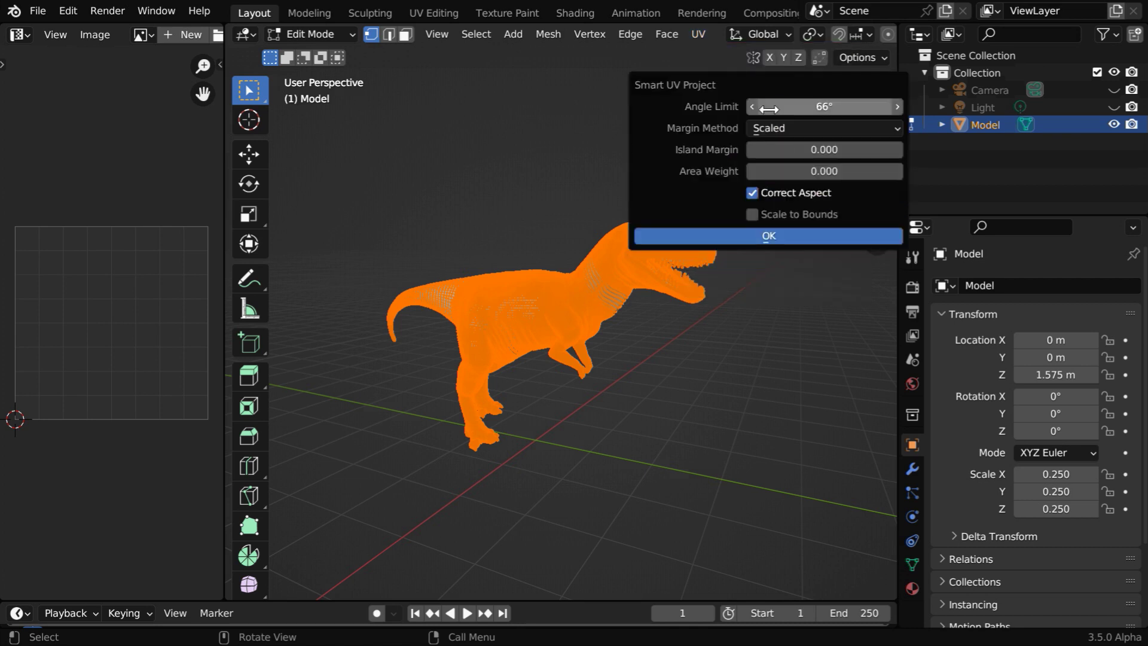
left_click(777, 210)
left_click(815, 236)
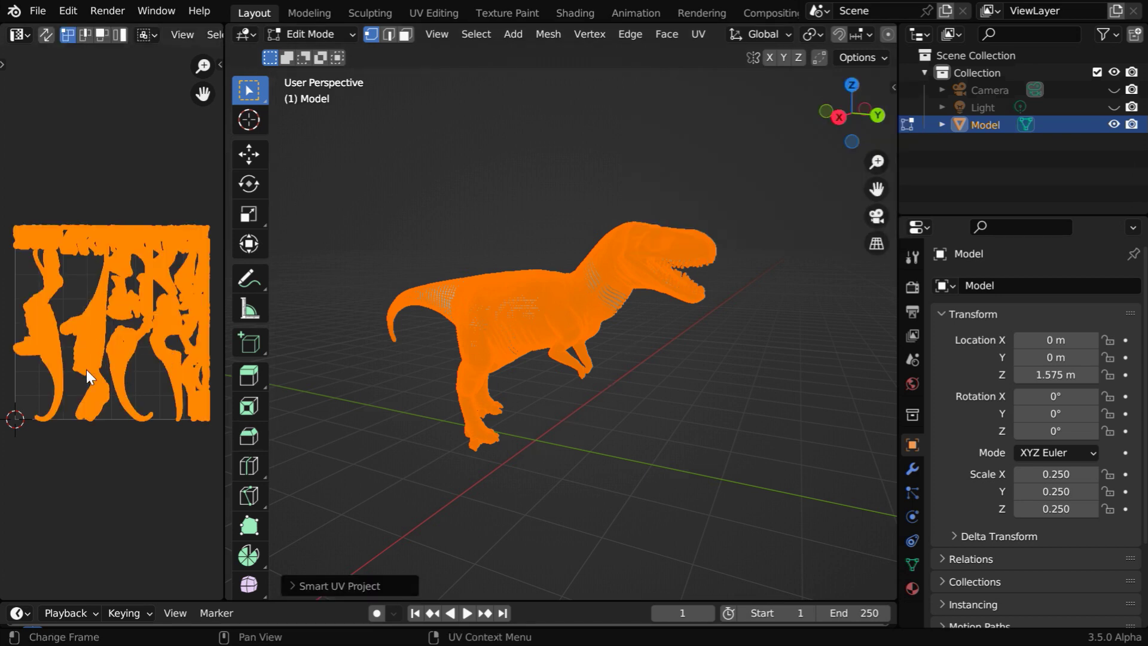
Show the UV Maps list in the dinosaur model's mesh data properties
left_click(912, 564)
left_click(941, 549)
scroll(1024, 548, "down", 4)
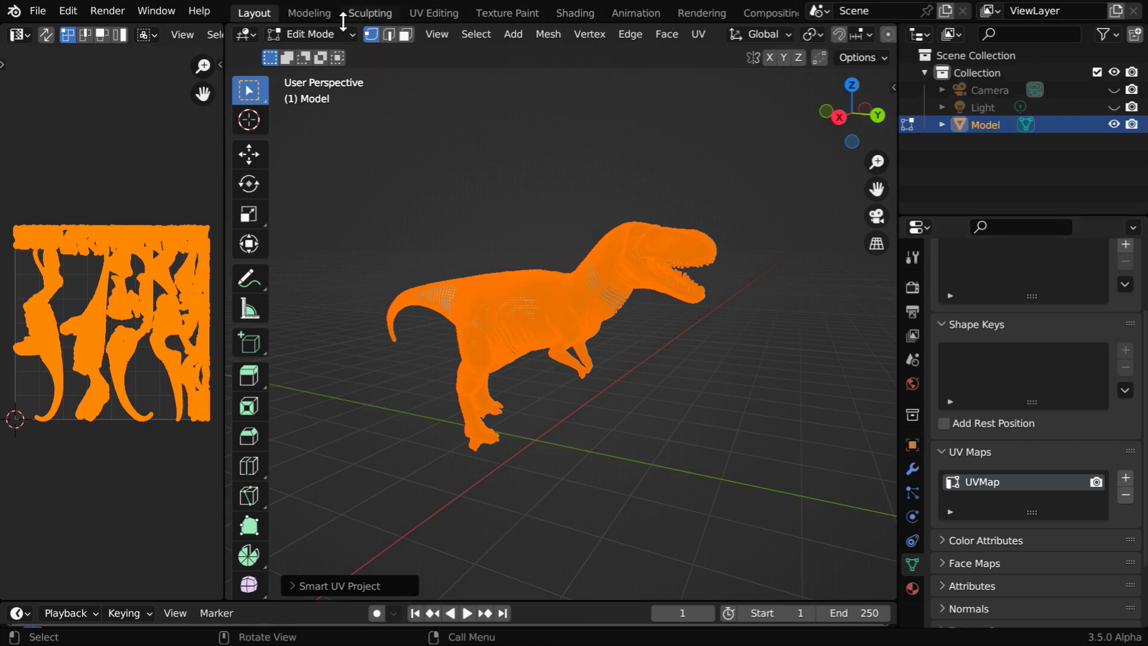
Look through the UV Editing, Texture Paint and Shading workspaces, and inspect the model's unwrapped UV islands
left_click(434, 12)
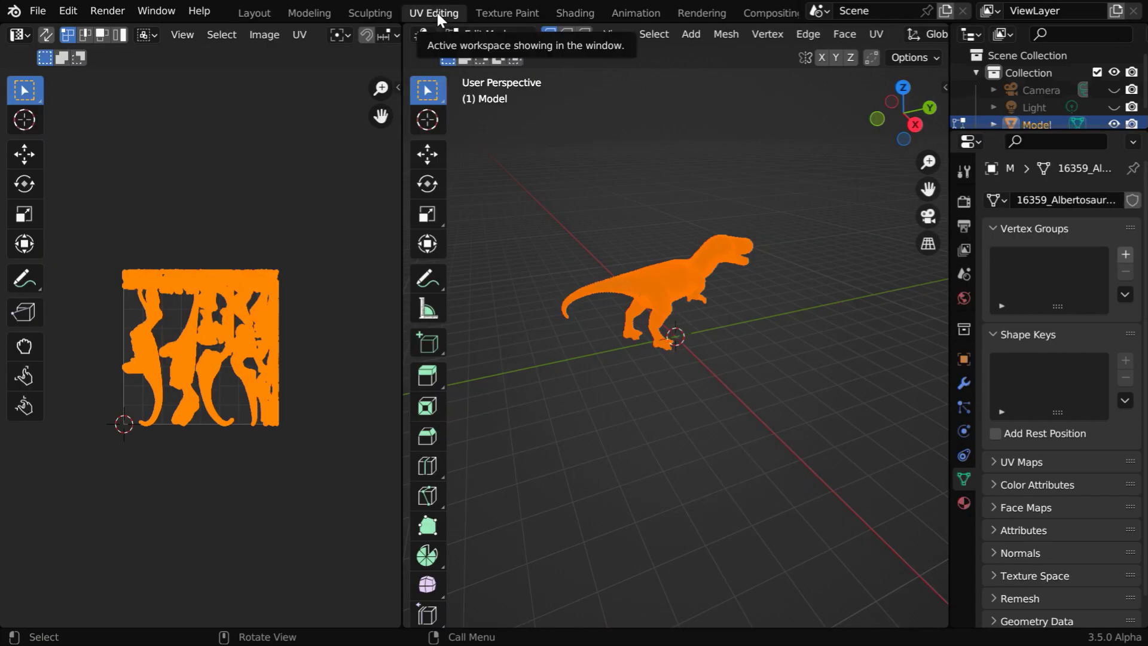
left_click(503, 12)
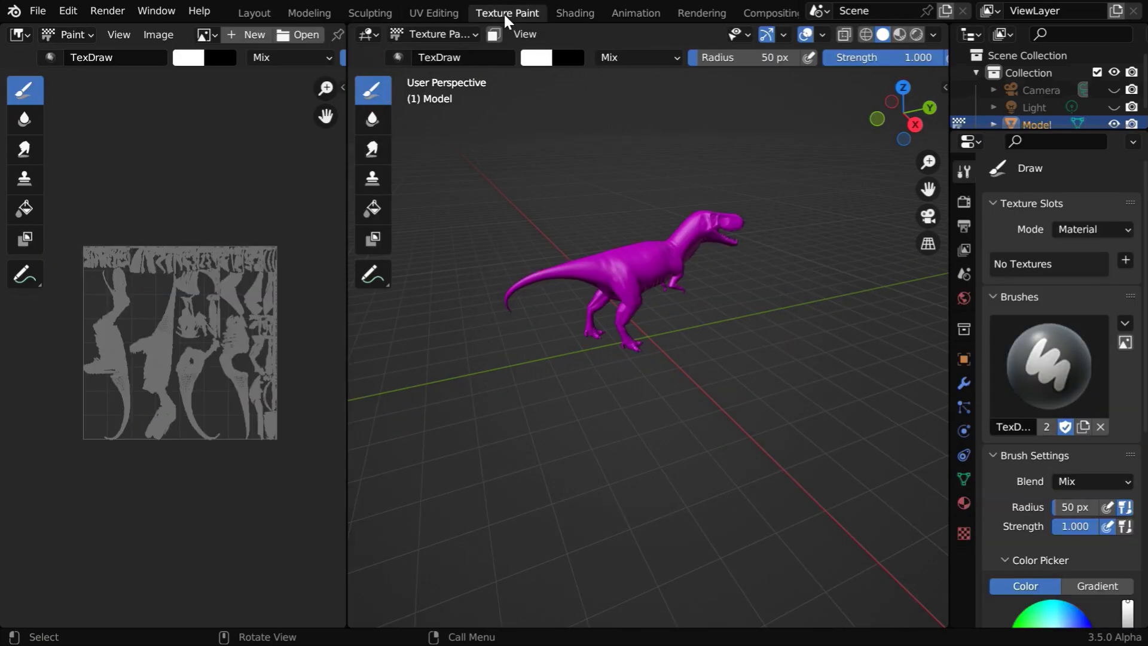
left_click(571, 11)
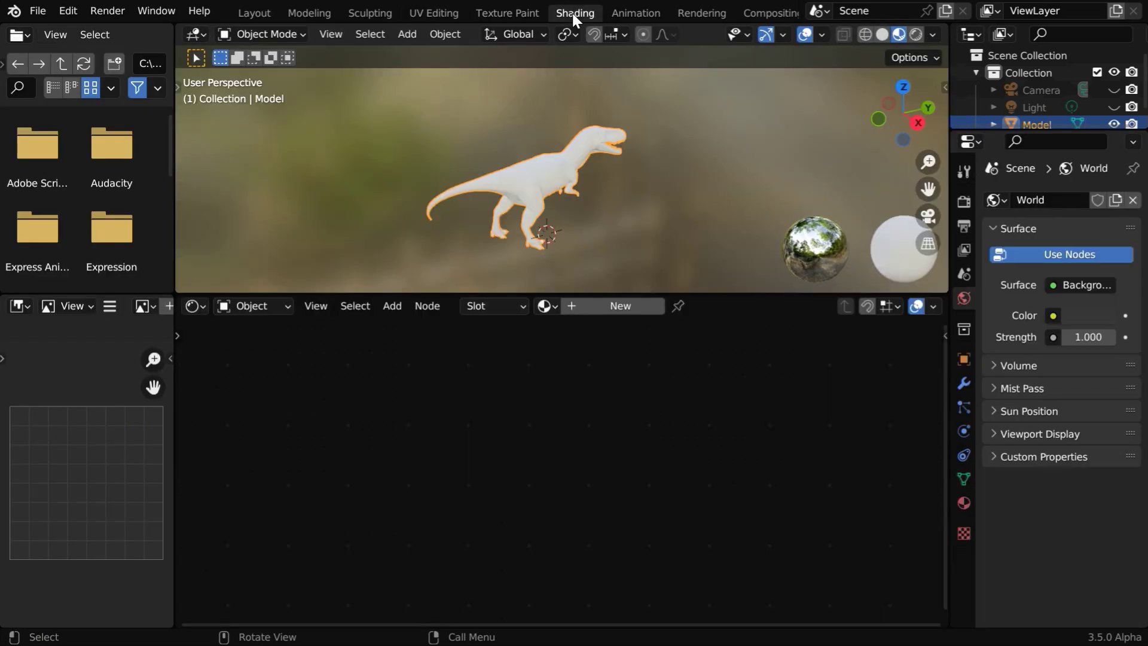
left_click(440, 10)
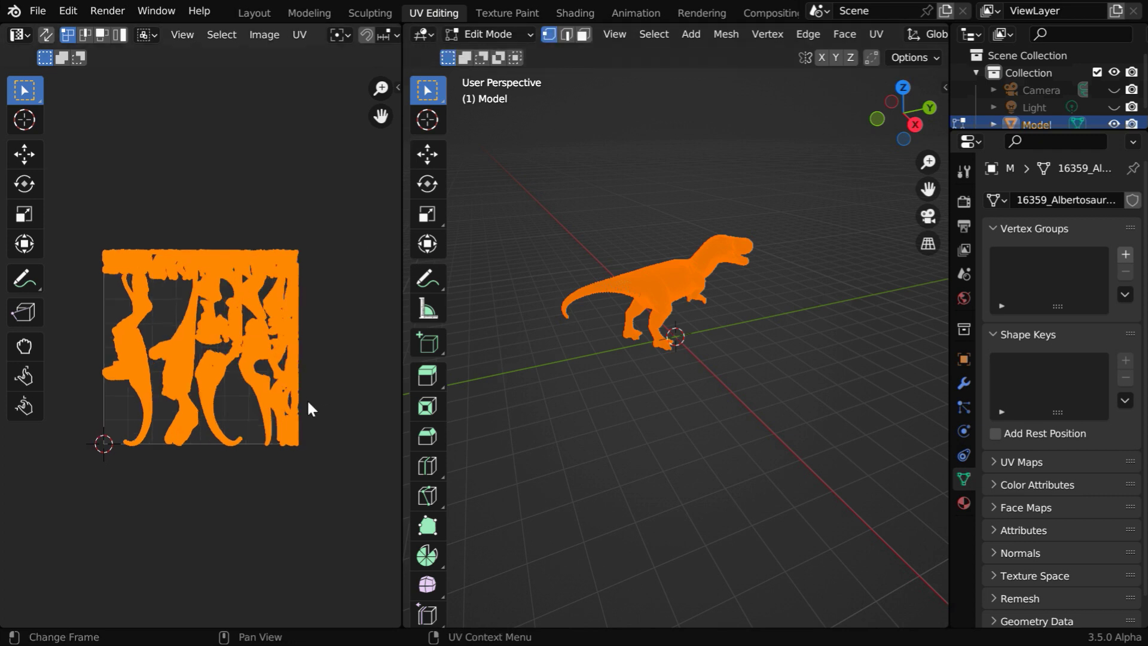
scroll(307, 400, "up", 1)
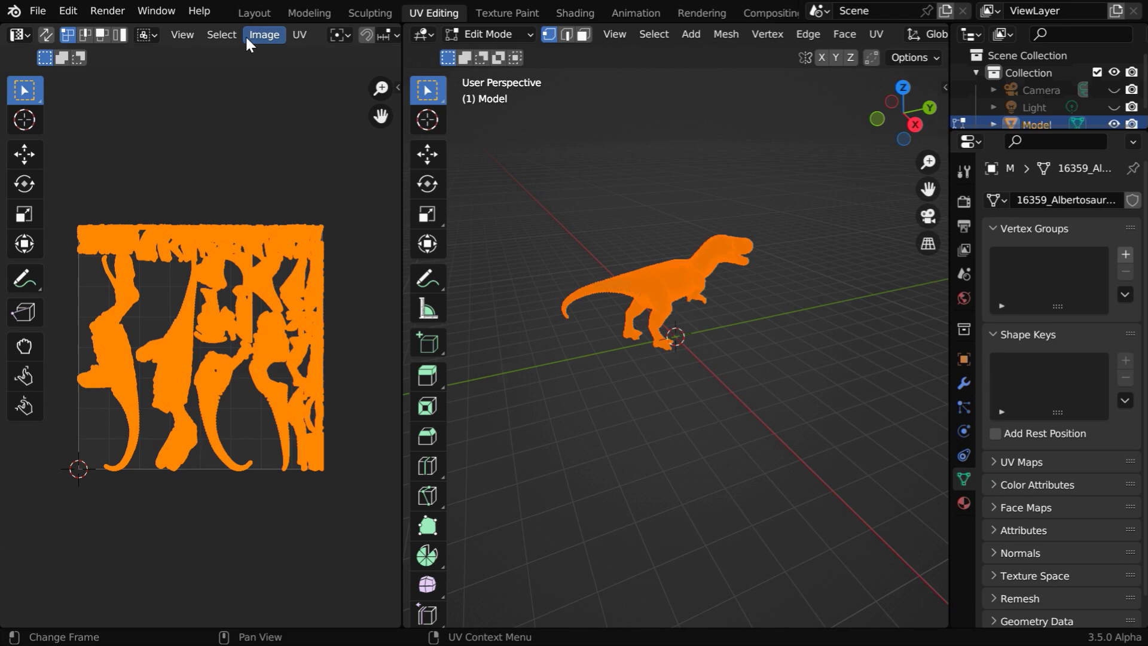
Return to the Layout workspace, join the UV Editor area back into the 3D viewport, and deselect the model
left_click(253, 13)
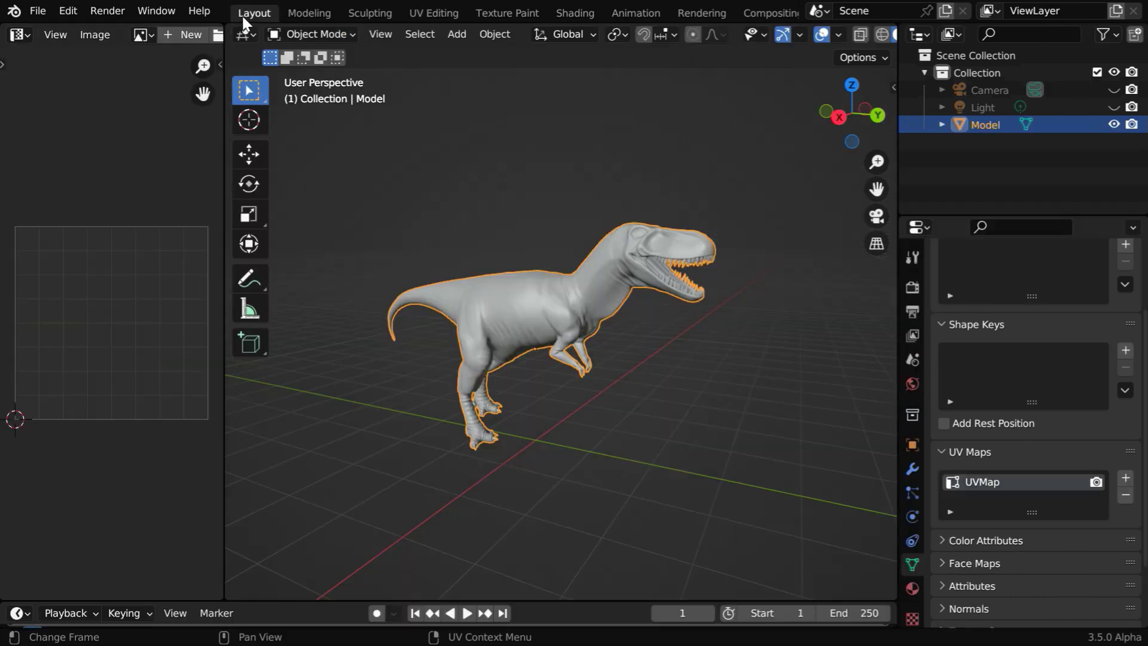
right_click(224, 163)
left_click(224, 161)
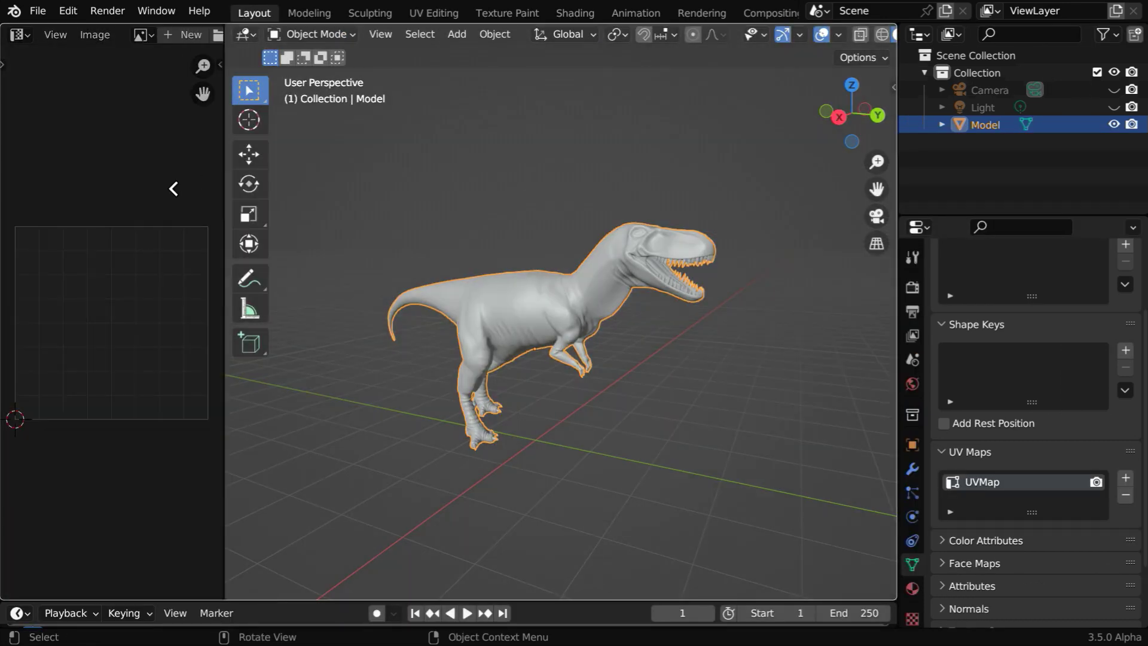
left_click(173, 189)
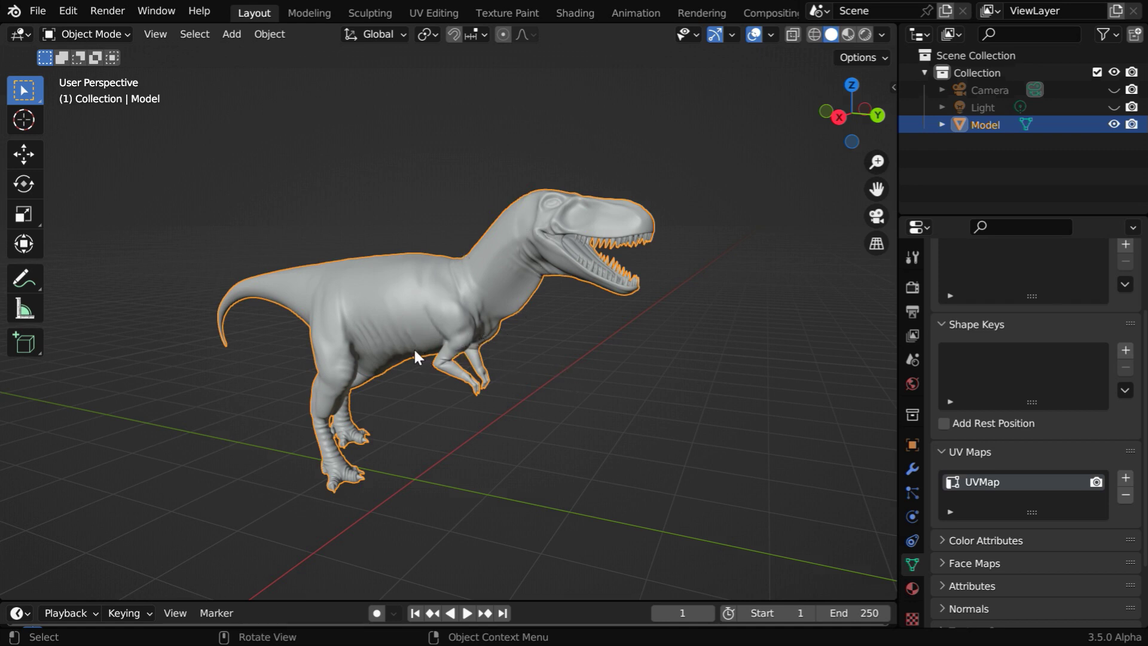
left_click(592, 360)
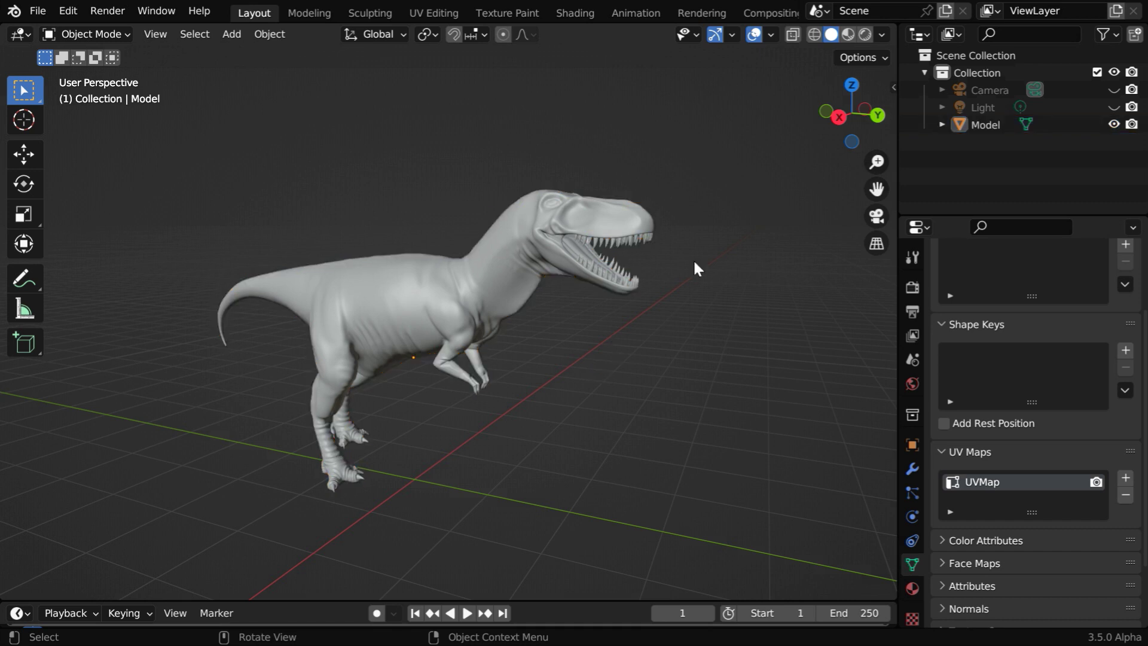
Switch the viewport to rendered shading and create a new material on the dinosaur model
left_click(862, 36)
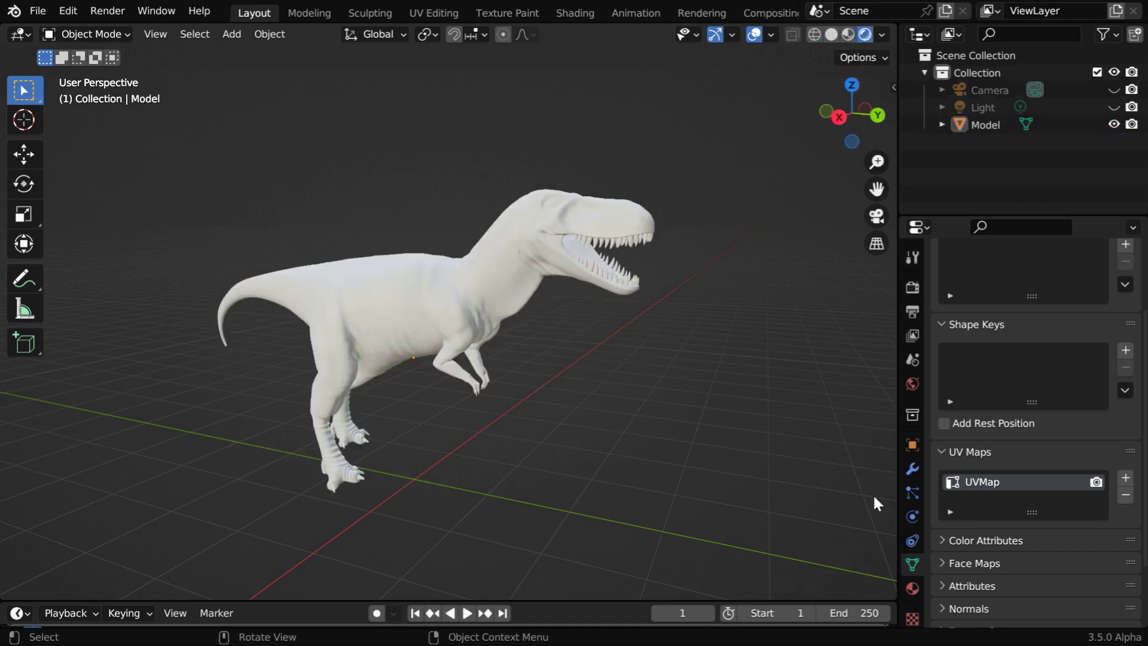
left_click(912, 588)
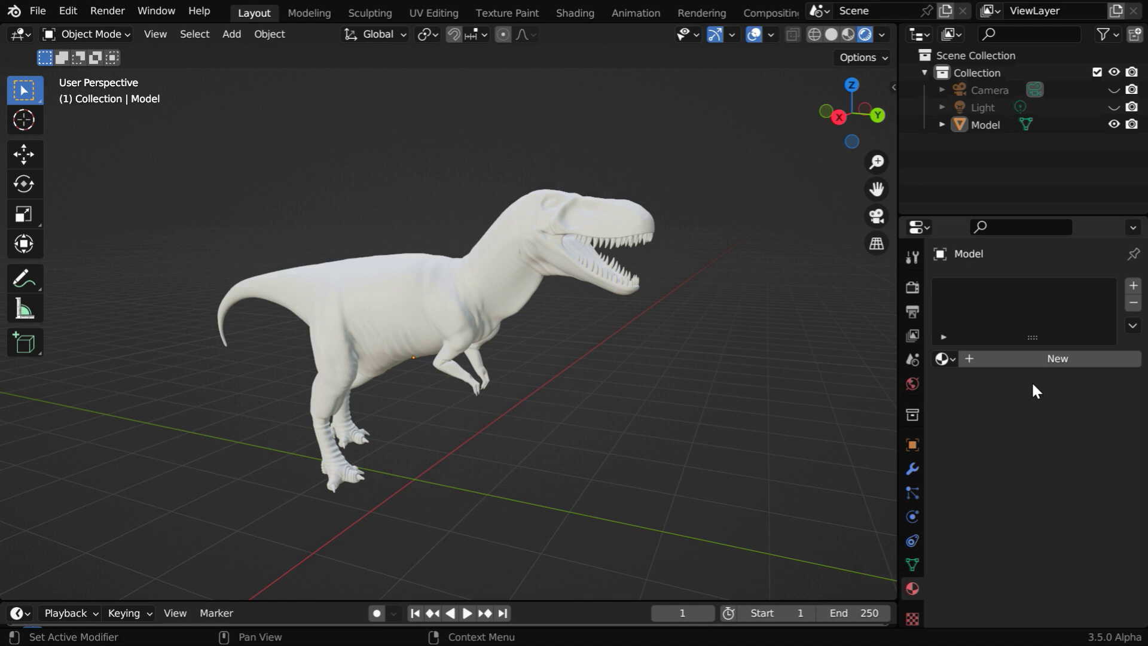
left_click(1036, 357)
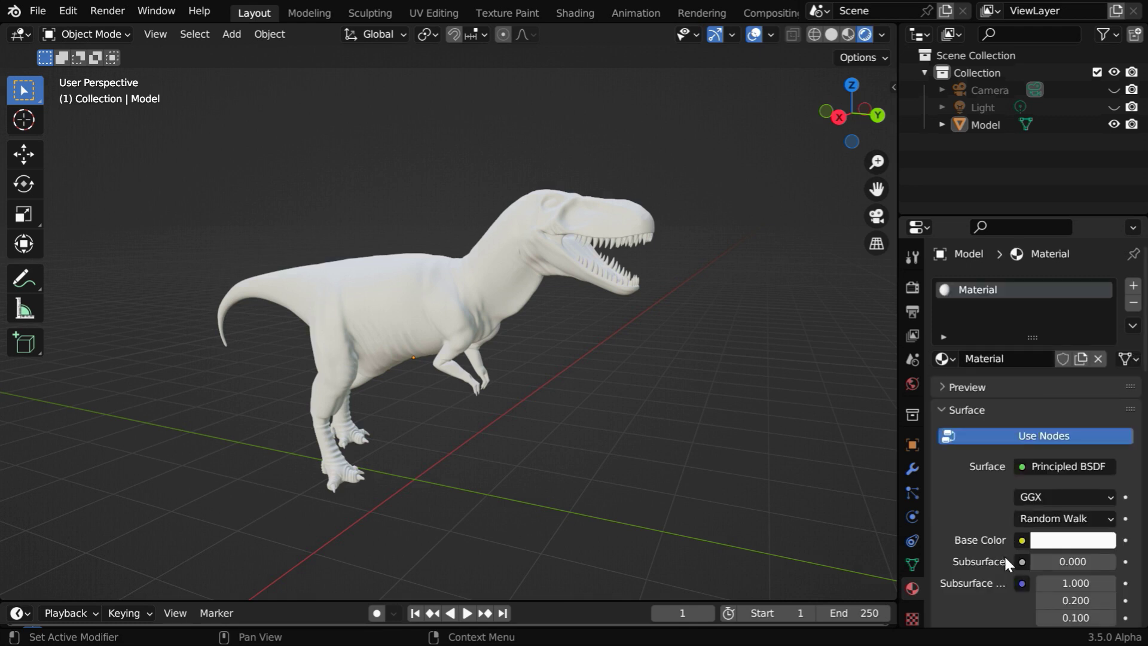
Assign an Image Texture to the Base Color of the dinosaur's material
left_click(1022, 540)
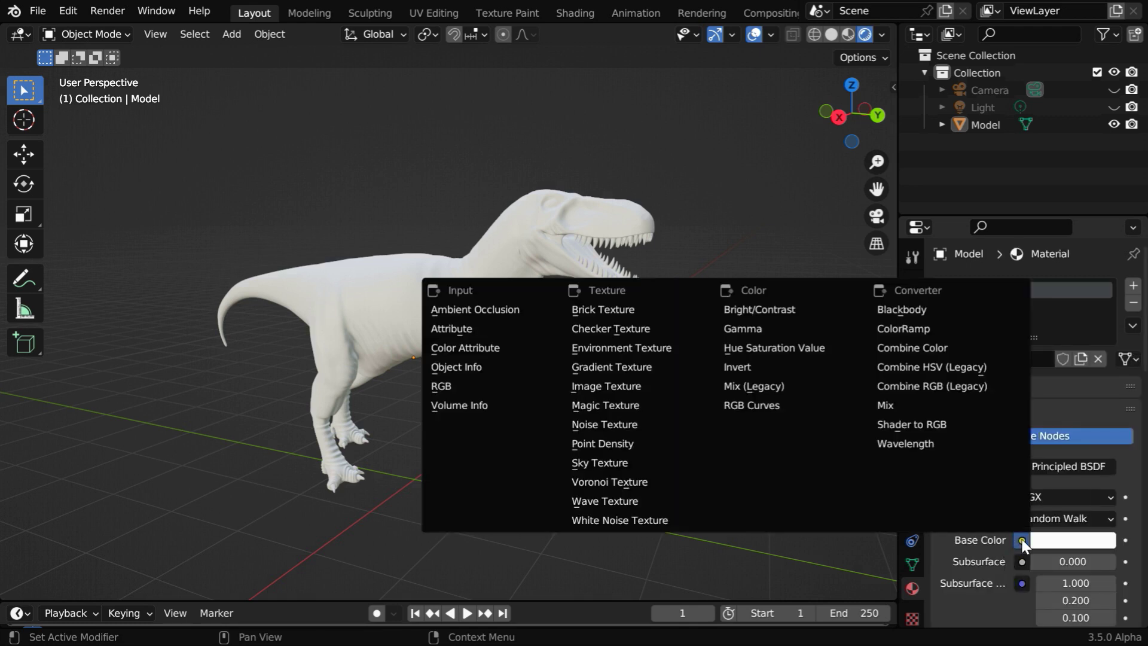
left_click(601, 387)
scroll(1021, 559, "down", 4)
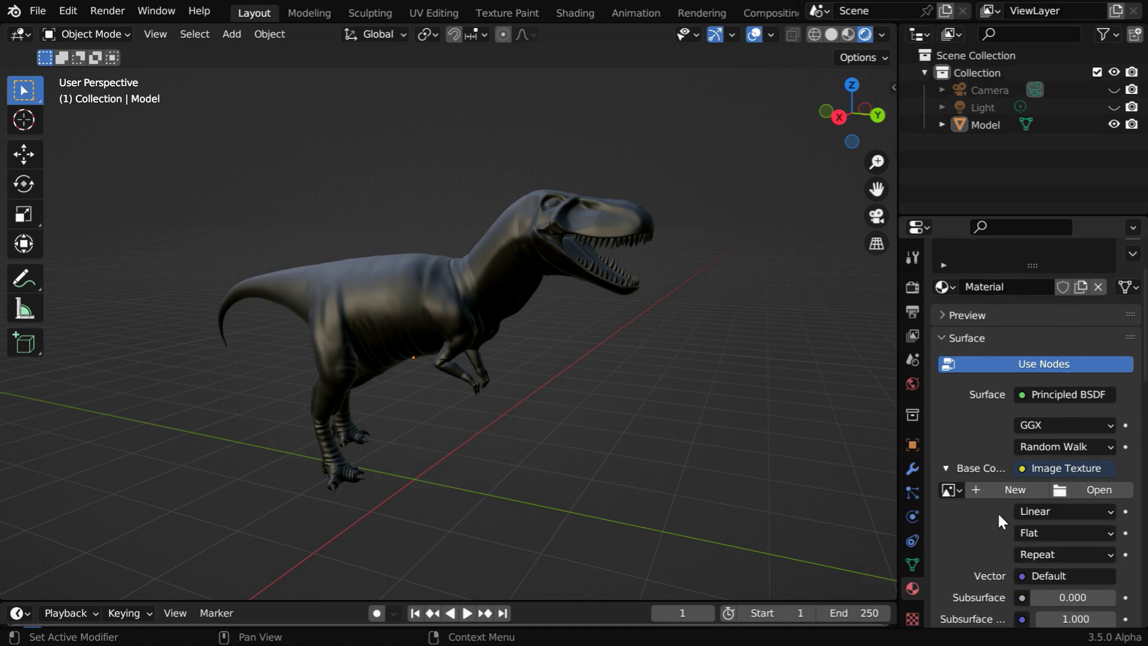
In the Shading workspace, create a new image named "Dino Texture" in the material's Image Texture node
left_click(571, 14)
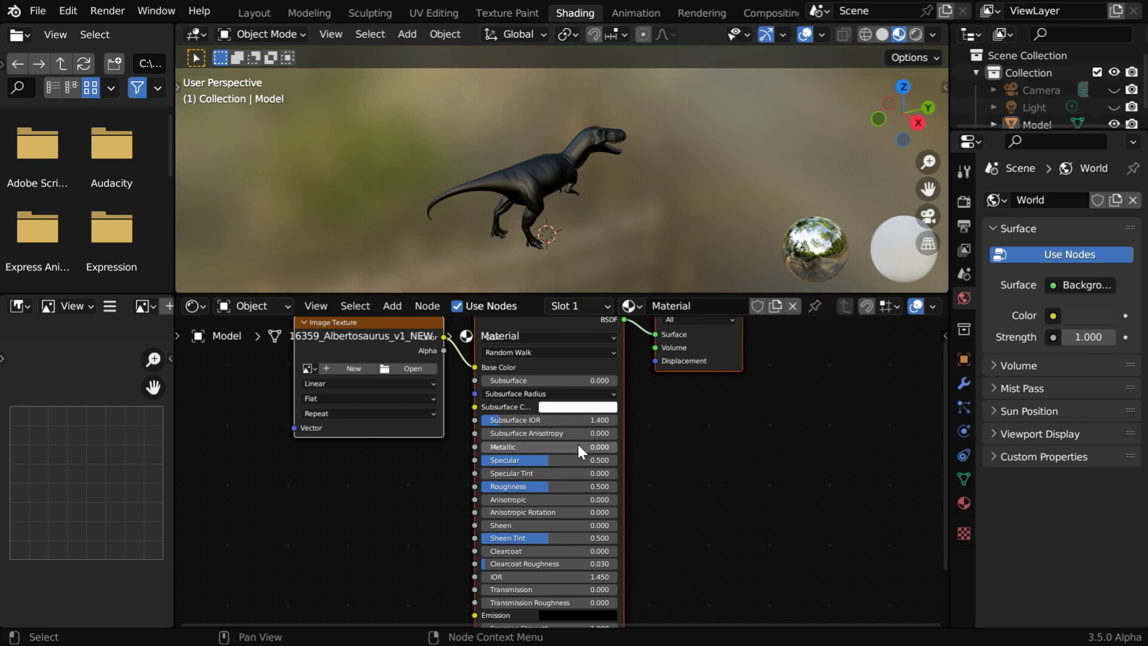
scroll(577, 443, "up", 1)
middle_click_drag(576, 443, 785, 551)
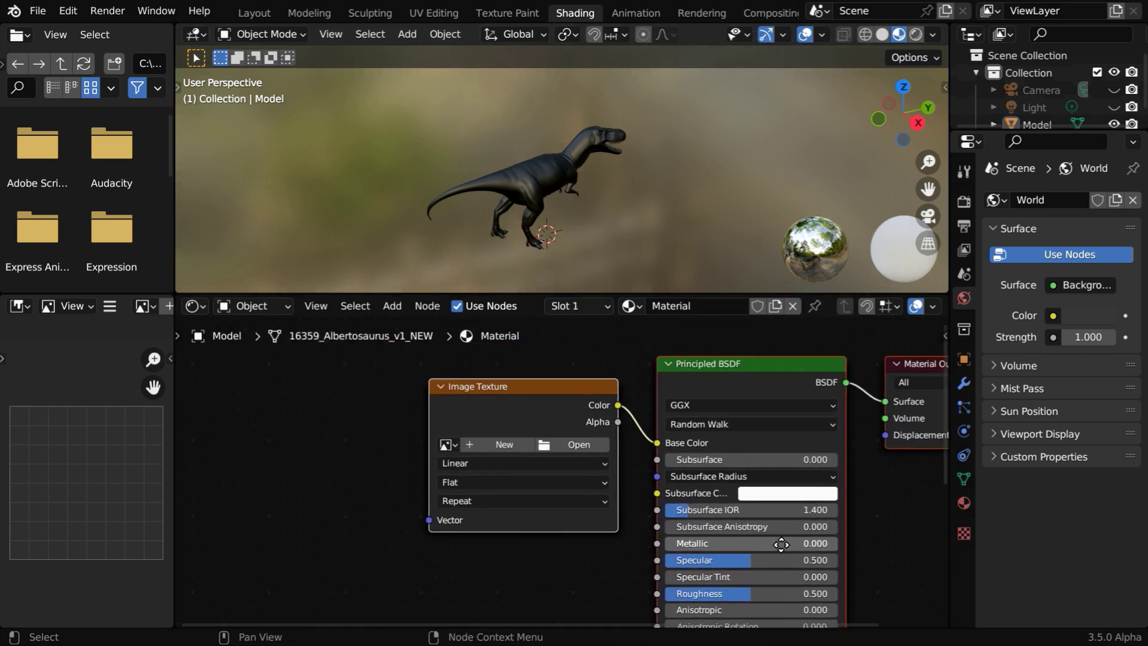
left_click(743, 362)
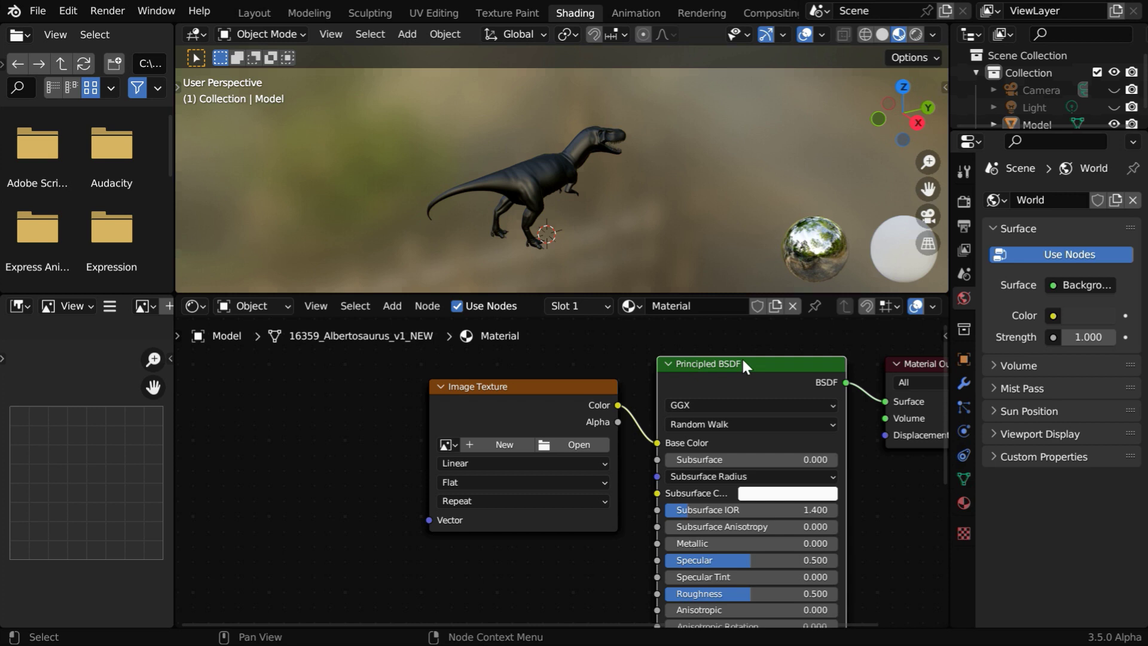
left_click(528, 388)
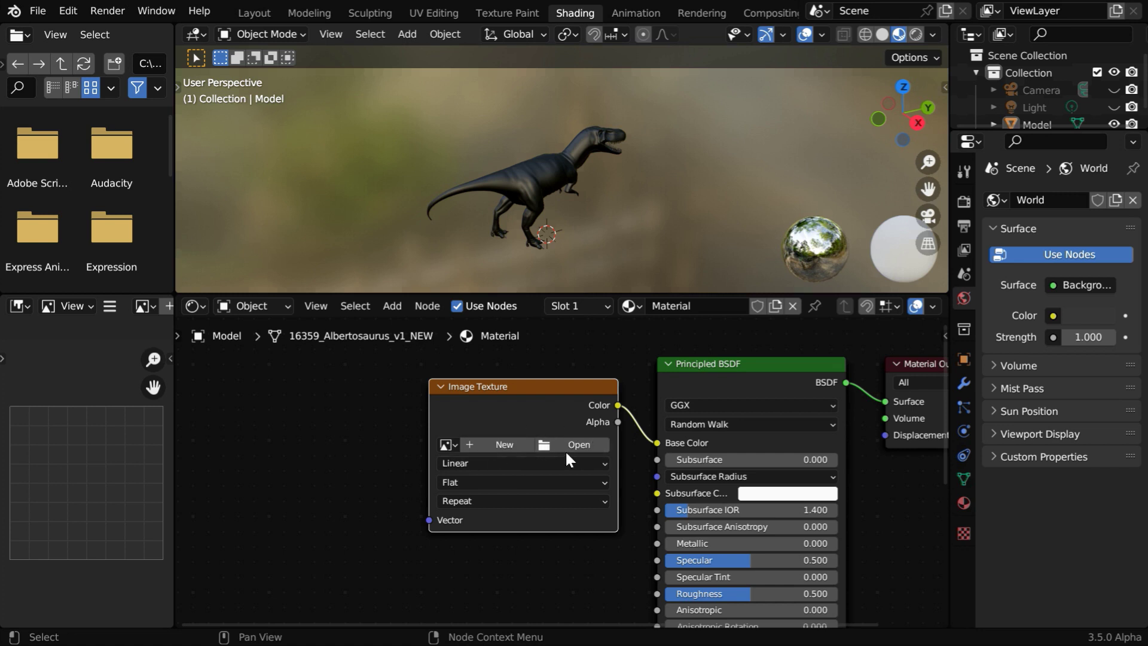
left_click(504, 445)
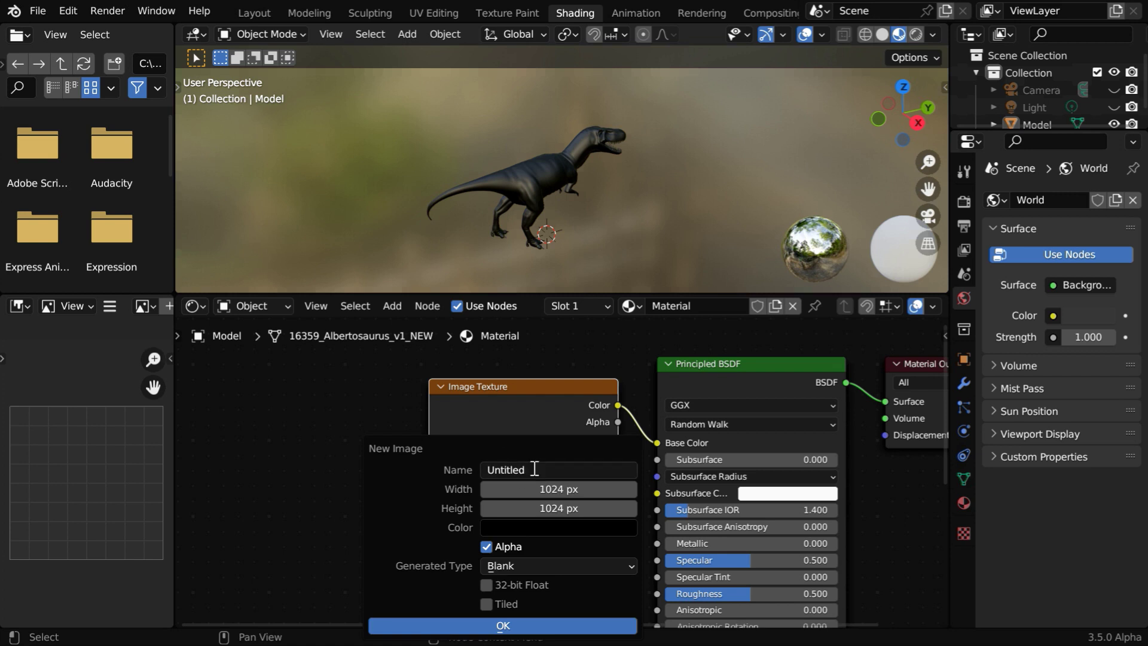
left_click(517, 471)
type("Dino")
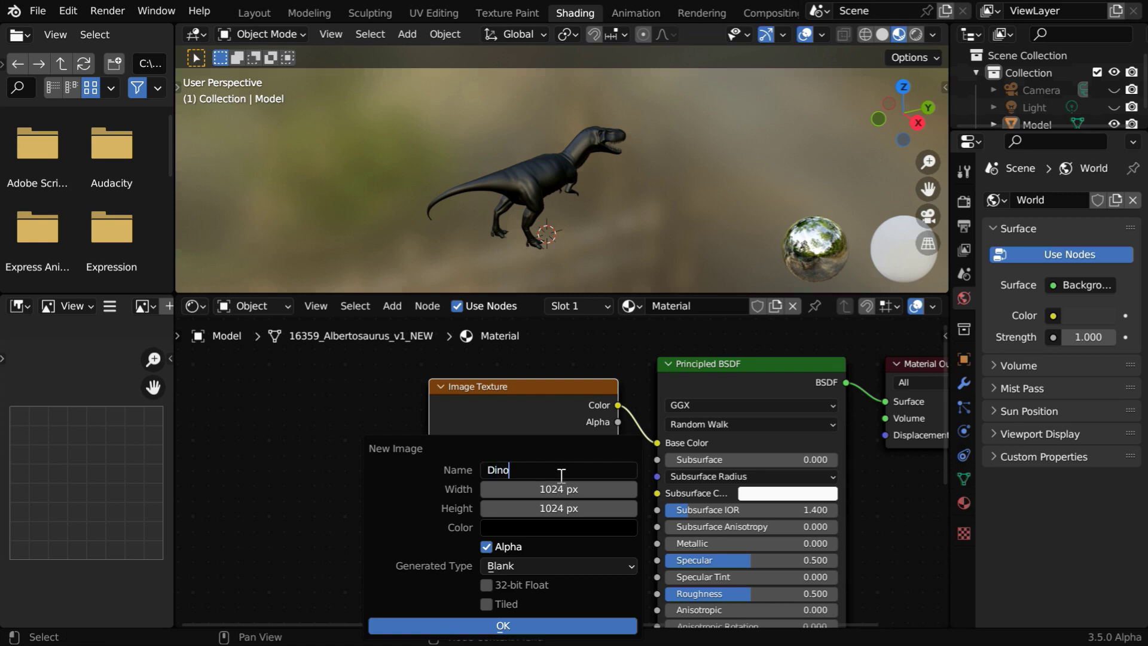
type(" Texture")
key("Return")
left_click(516, 624)
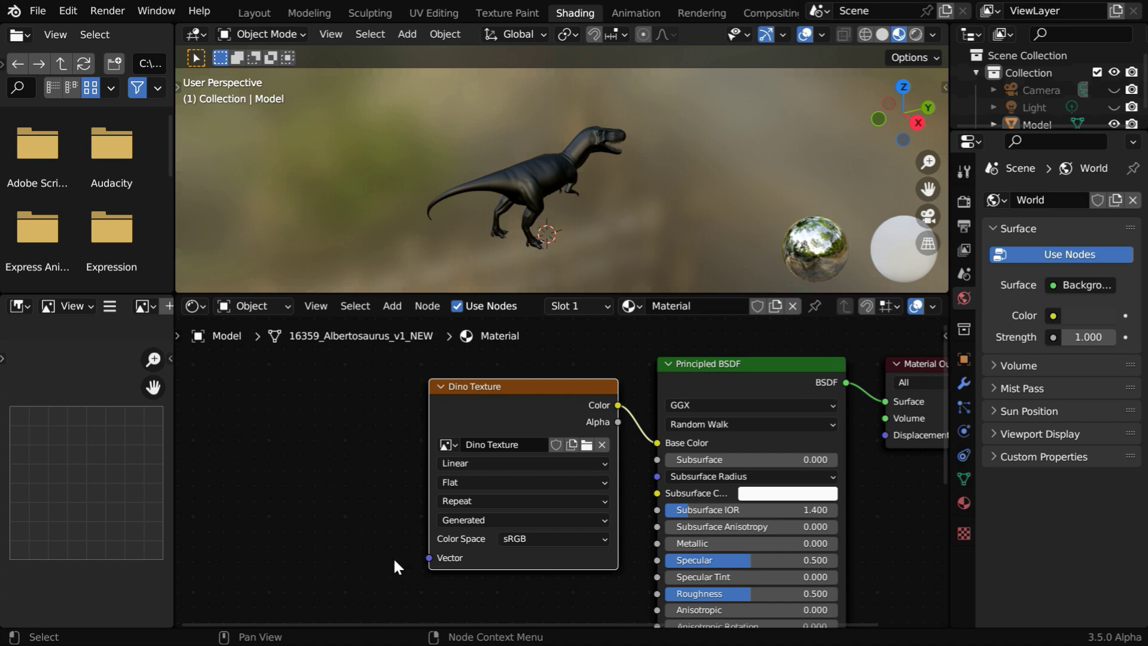
Add a UV Map node to the Dino Texture node's Vector input and set it to the model's UVMap
left_click(965, 477)
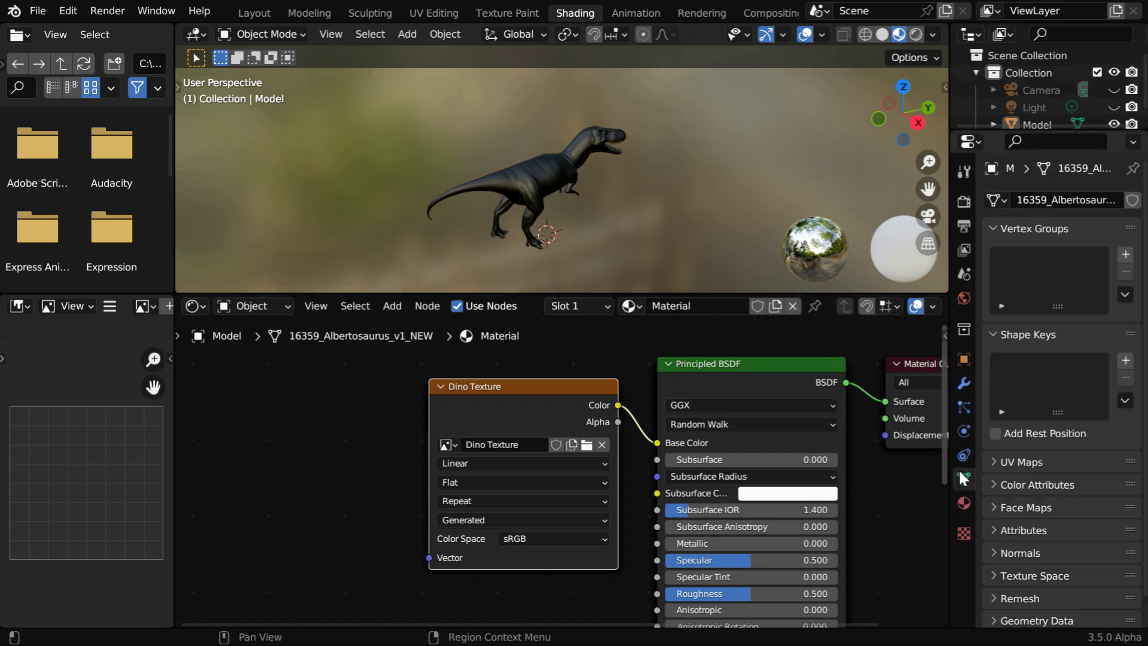
left_click(1002, 463)
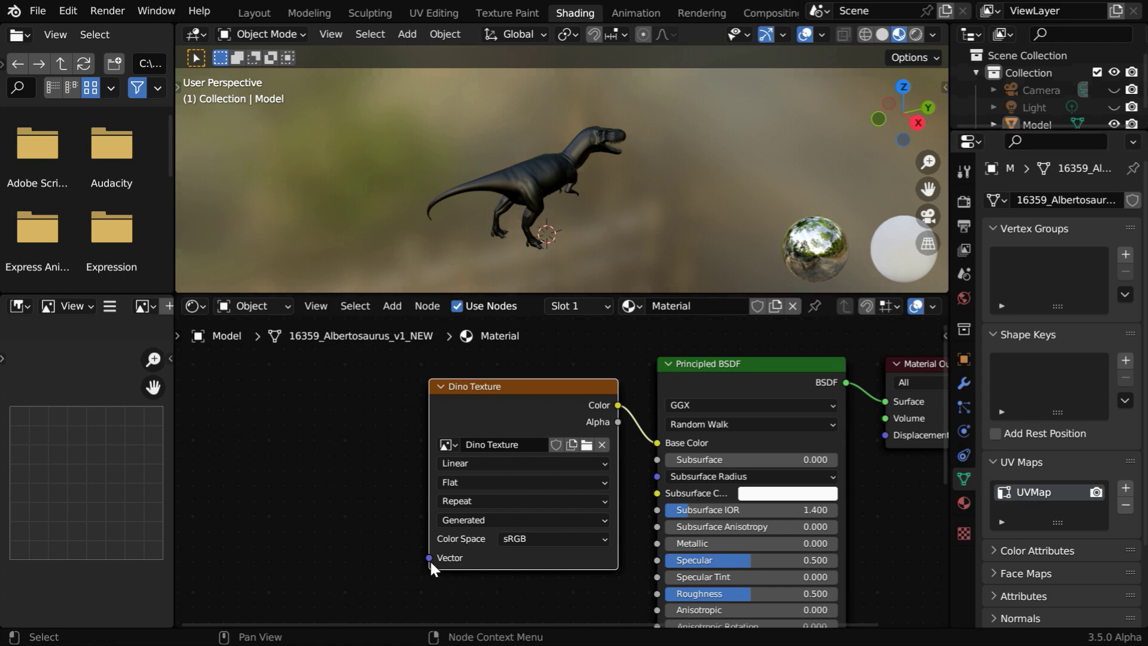
left_click_drag(429, 559, 386, 538)
type("uv m")
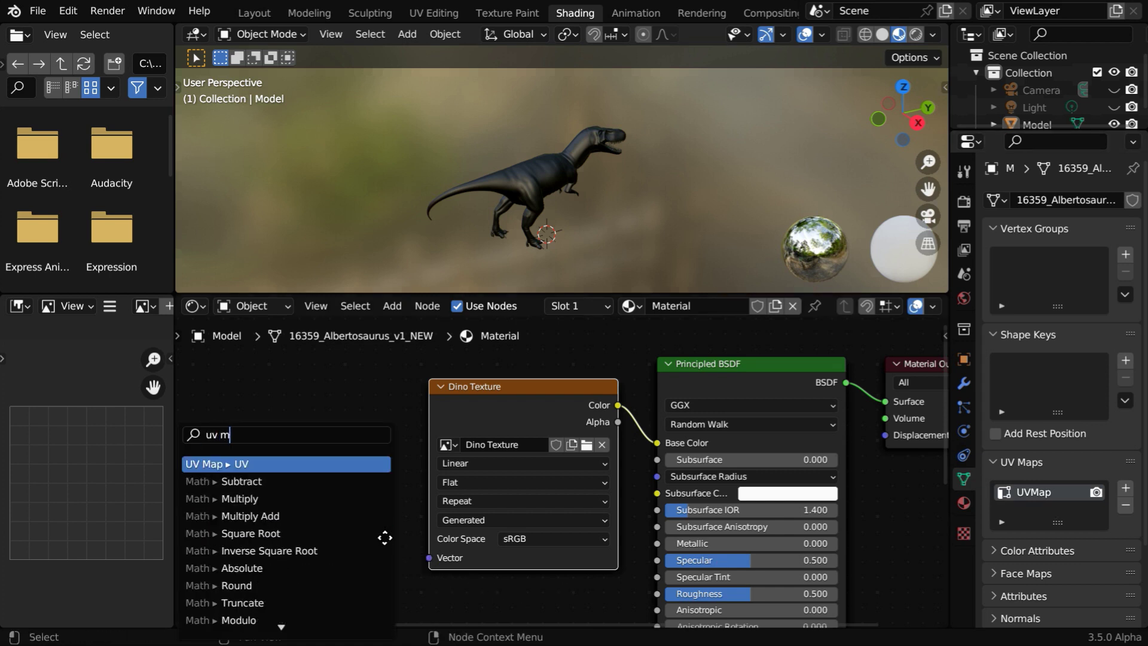
key("Return")
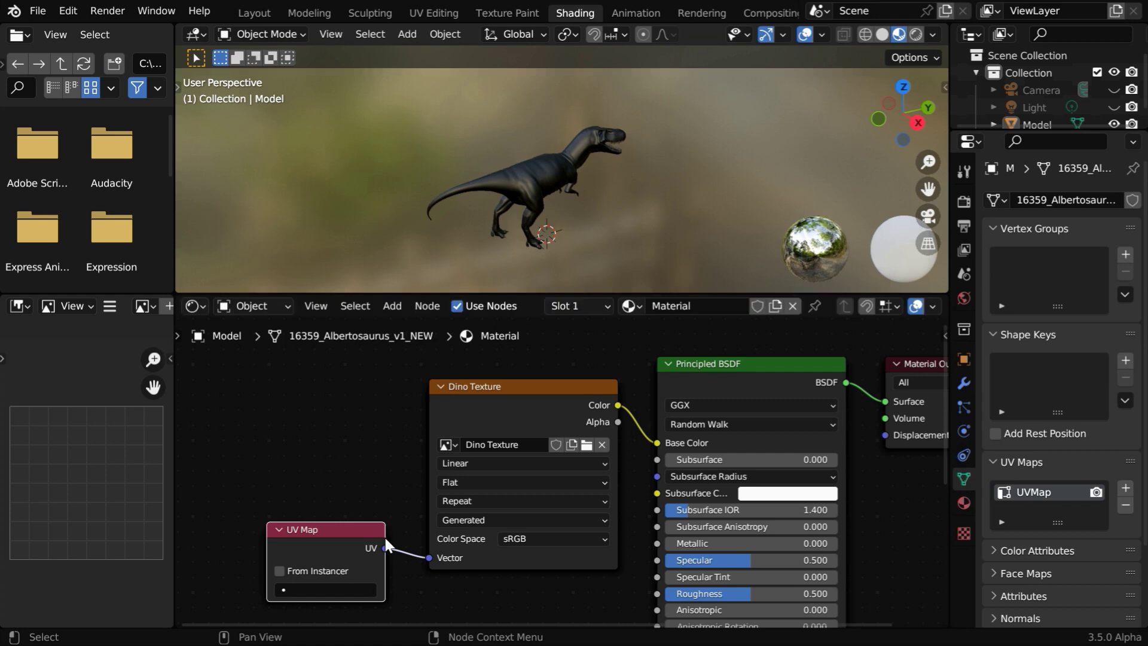
left_click(292, 591)
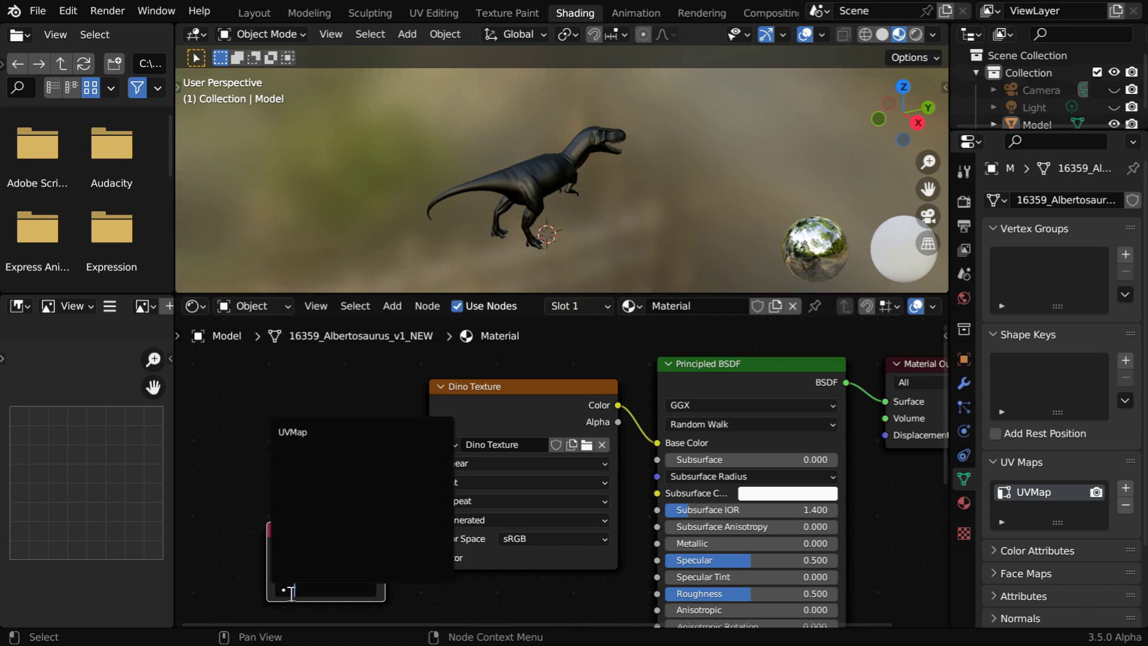
left_click(304, 433)
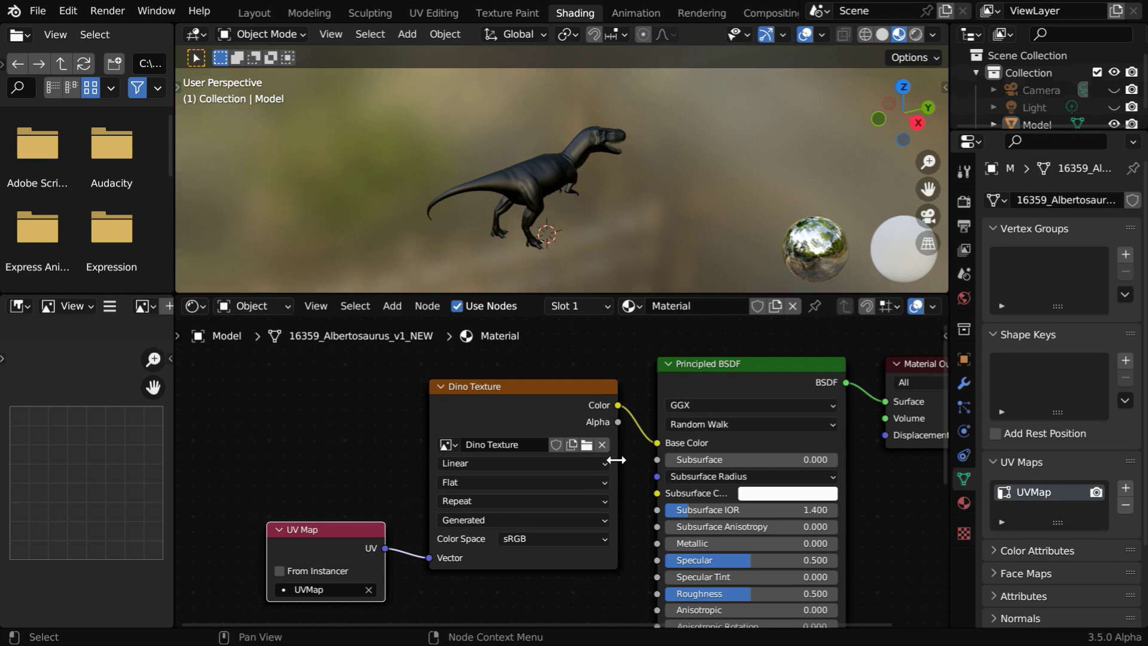
Switch to the Texture Paint workspace and set its Image Editor to Paint mode with the whole Dino Texture in view
left_click(508, 16)
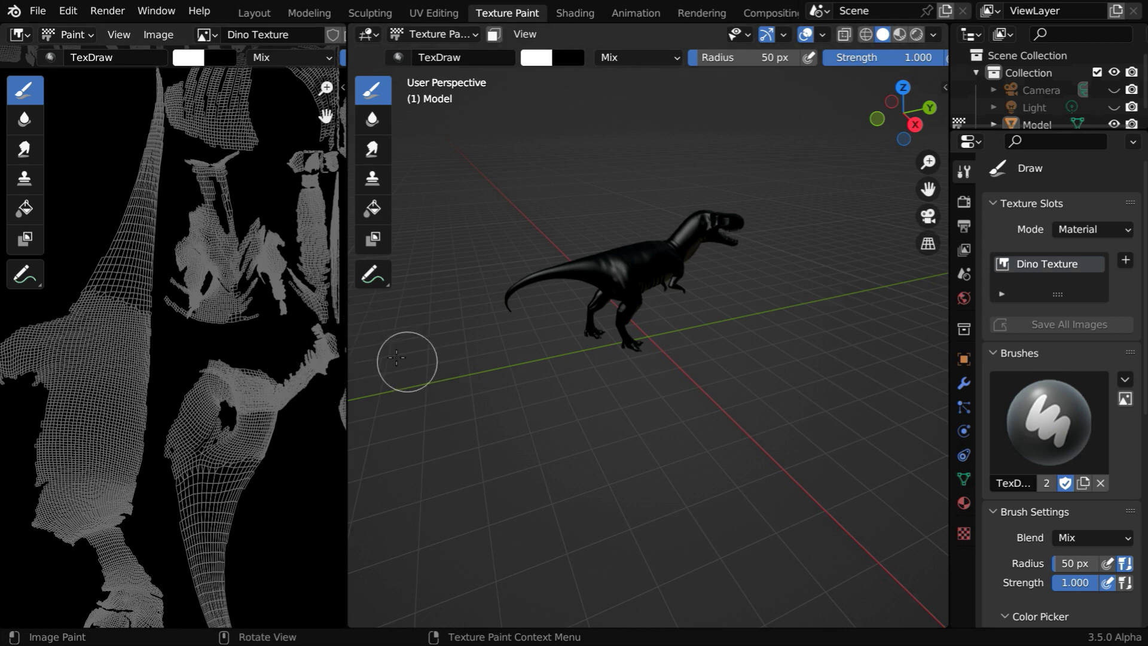
scroll(185, 302, "down", 5)
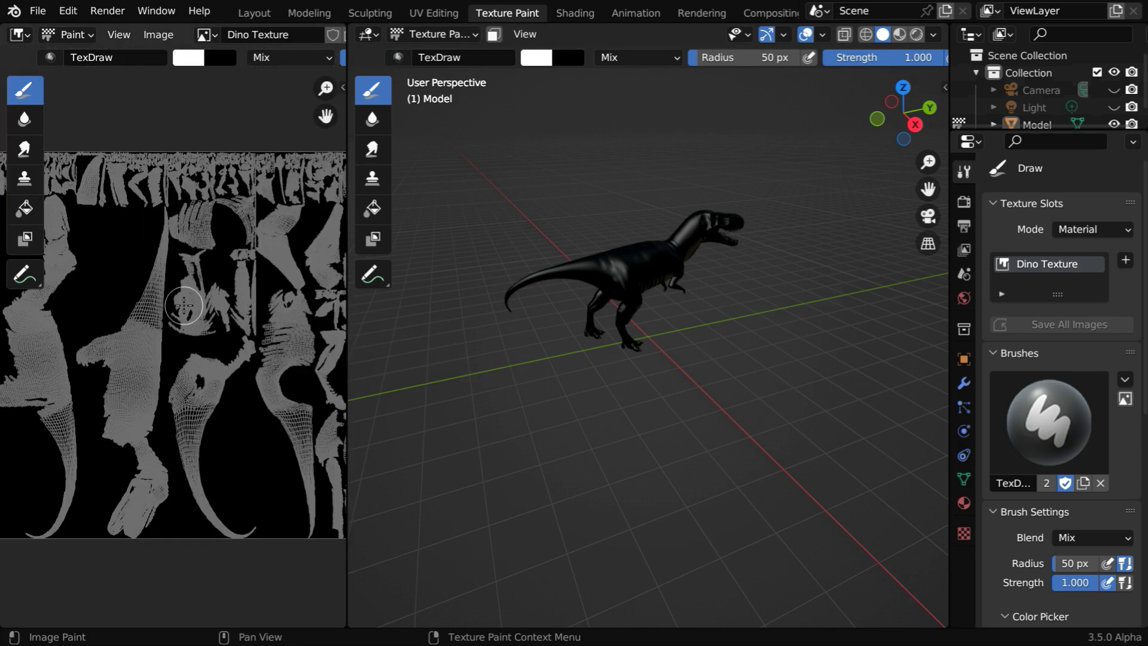
left_click(20, 35)
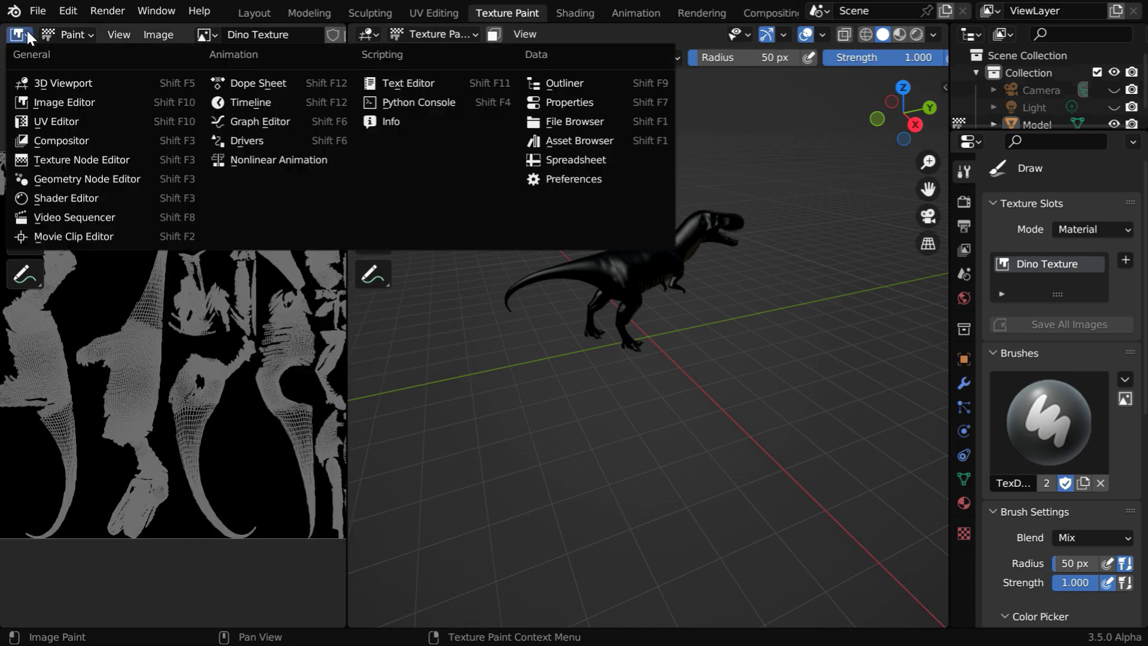
left_click(47, 102)
left_click(89, 36)
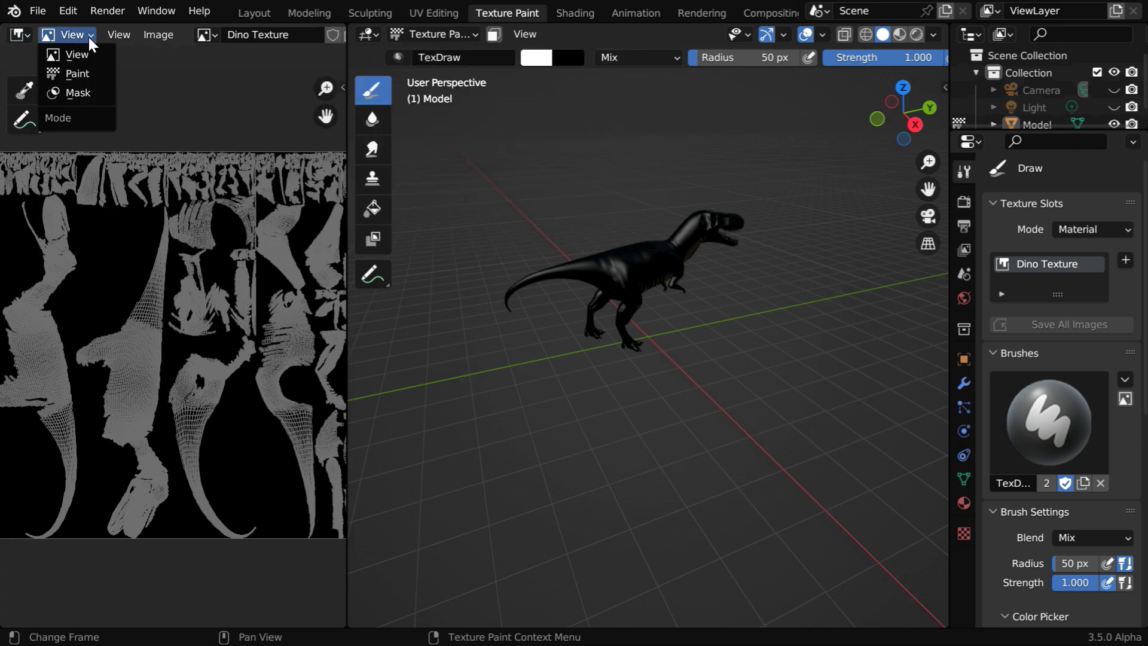
left_click(79, 74)
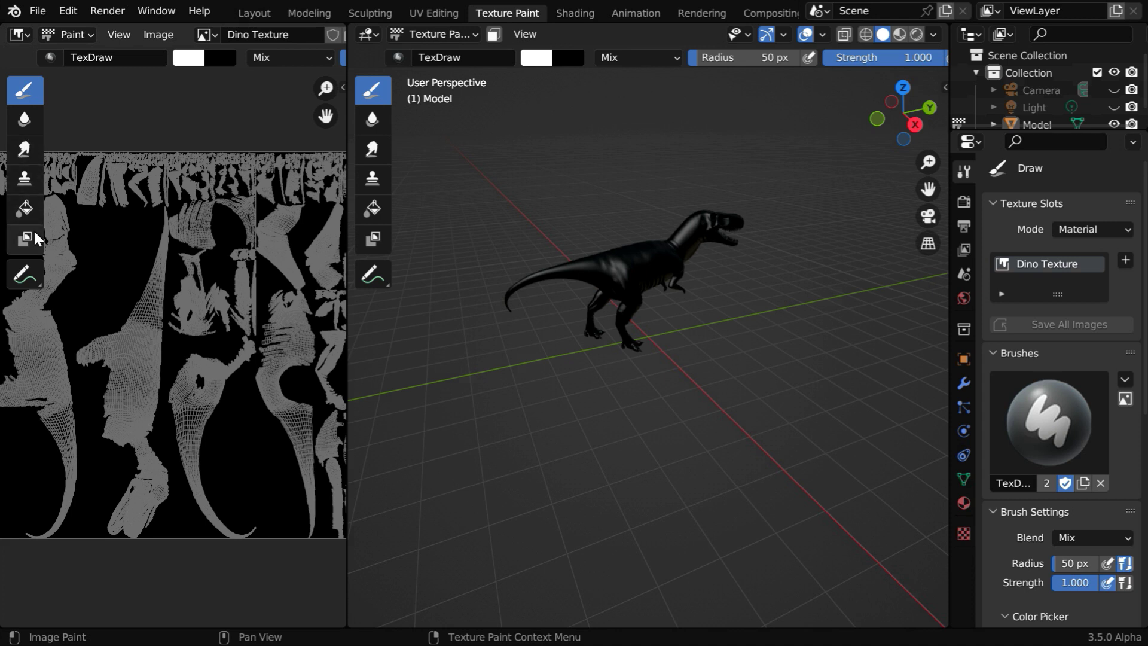
left_click(206, 36)
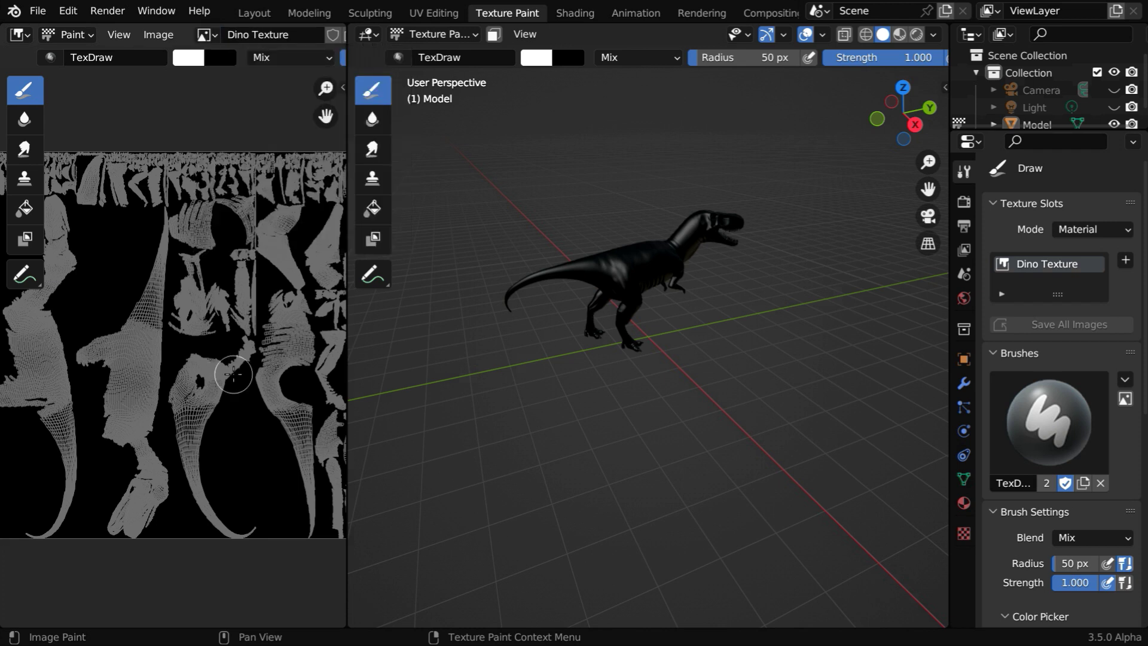
scroll(233, 375, "down", 1)
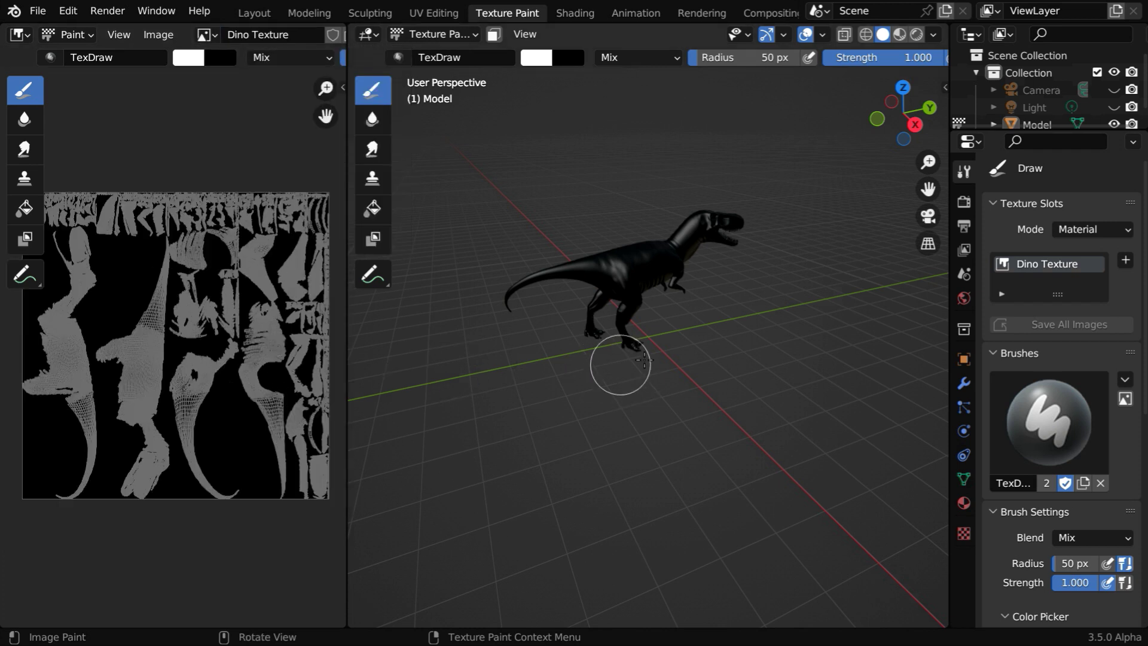
Frame the dinosaur closely in the 3D viewport and set the viewport to Texture Paint mode
scroll(658, 419, "up", 2)
middle_click_drag(658, 419, 709, 383)
scroll(708, 383, "up", 2)
scroll(709, 384, "down", 1)
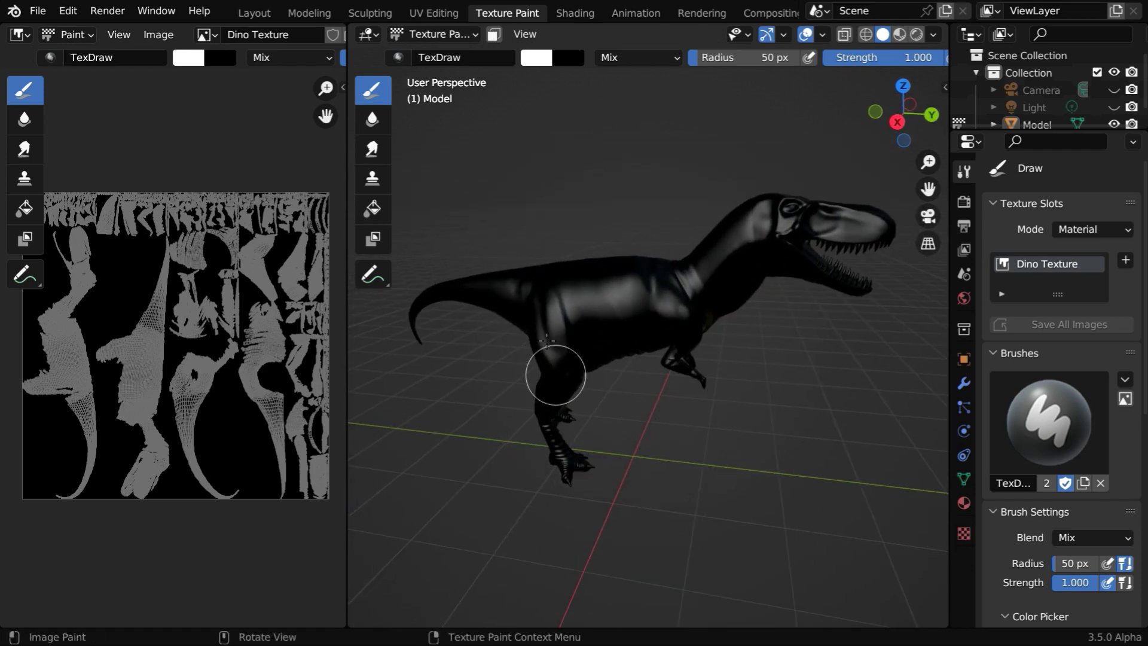
left_click(458, 35)
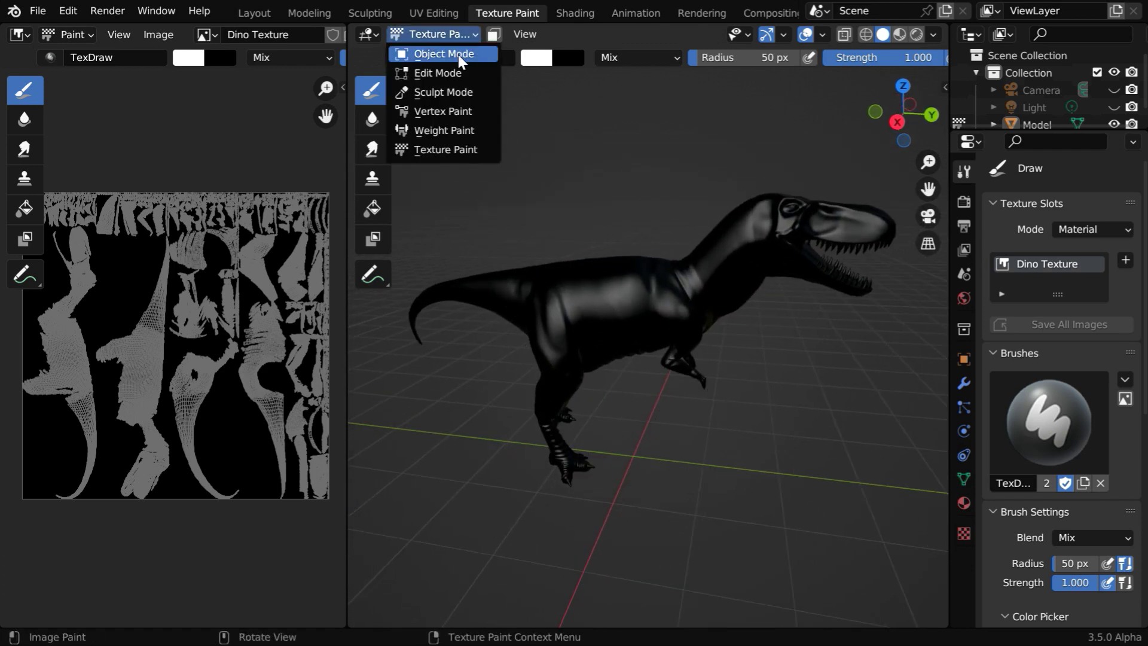
left_click(466, 151)
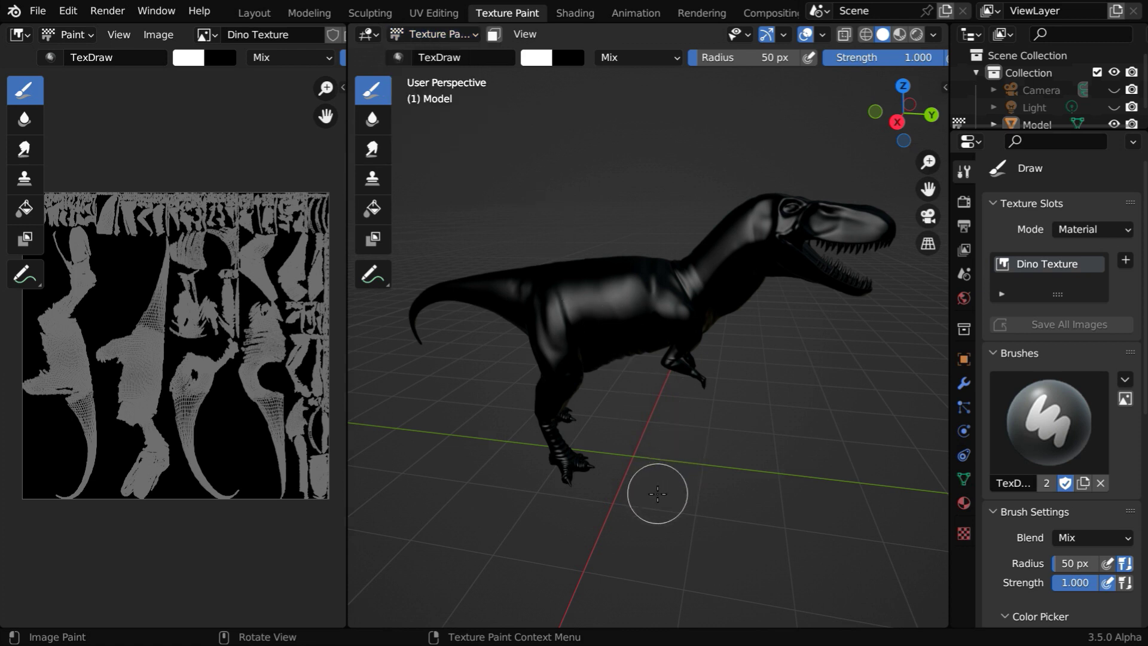
mouse_move(657, 494)
middle_mouse_down()
mouse_move(686, 443)
mouse_move(676, 436)
middle_mouse_up()
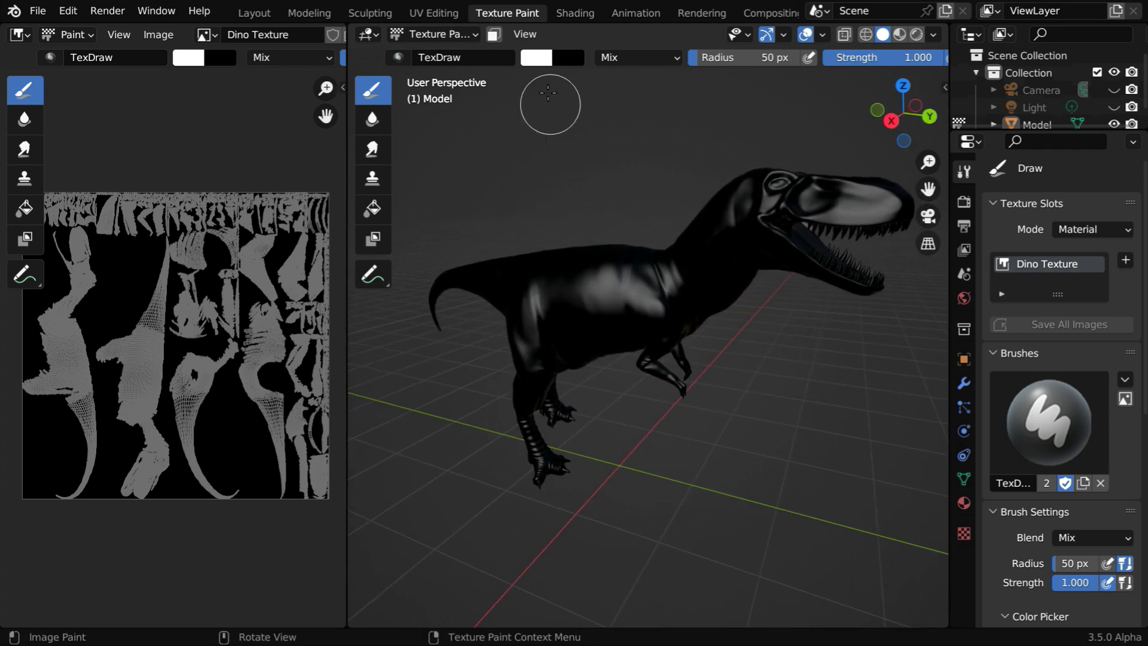
Set the paint brush color to a dark orange-brown with hue 0.052 and a reduced value
left_click(541, 57)
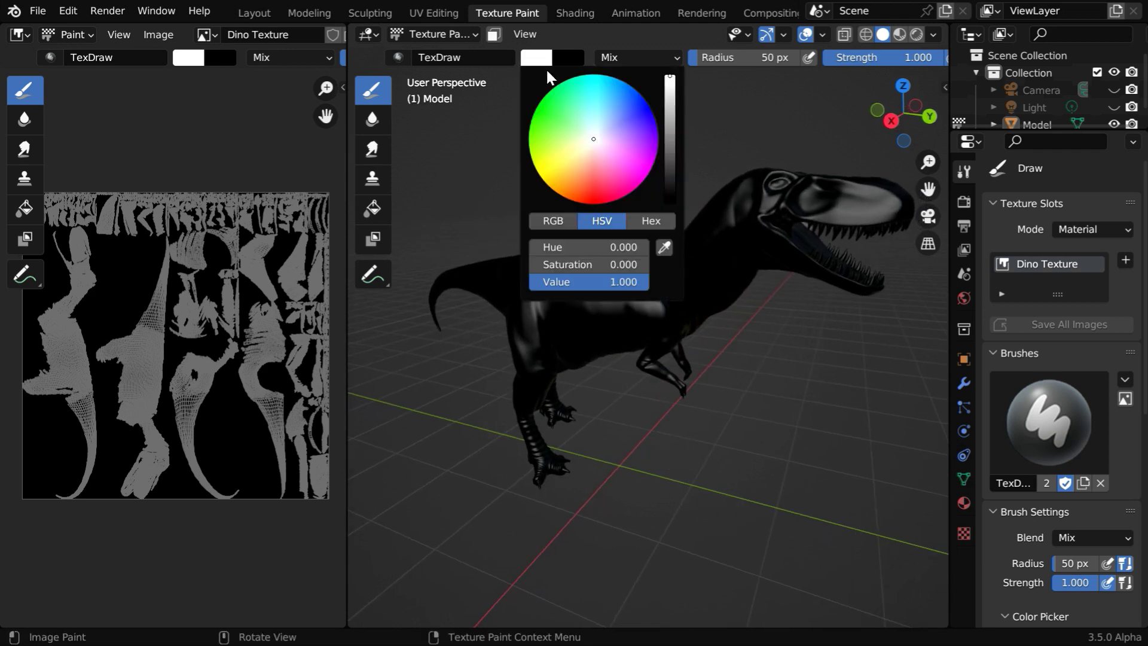
left_click(575, 192)
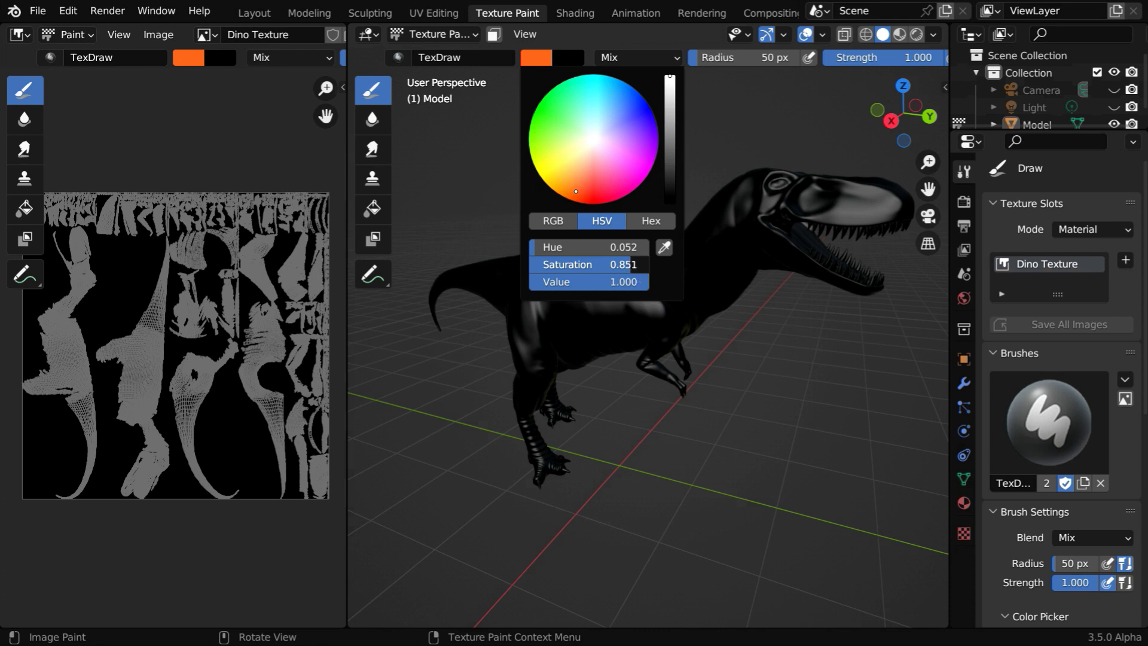
left_click_drag(631, 266, 571, 281)
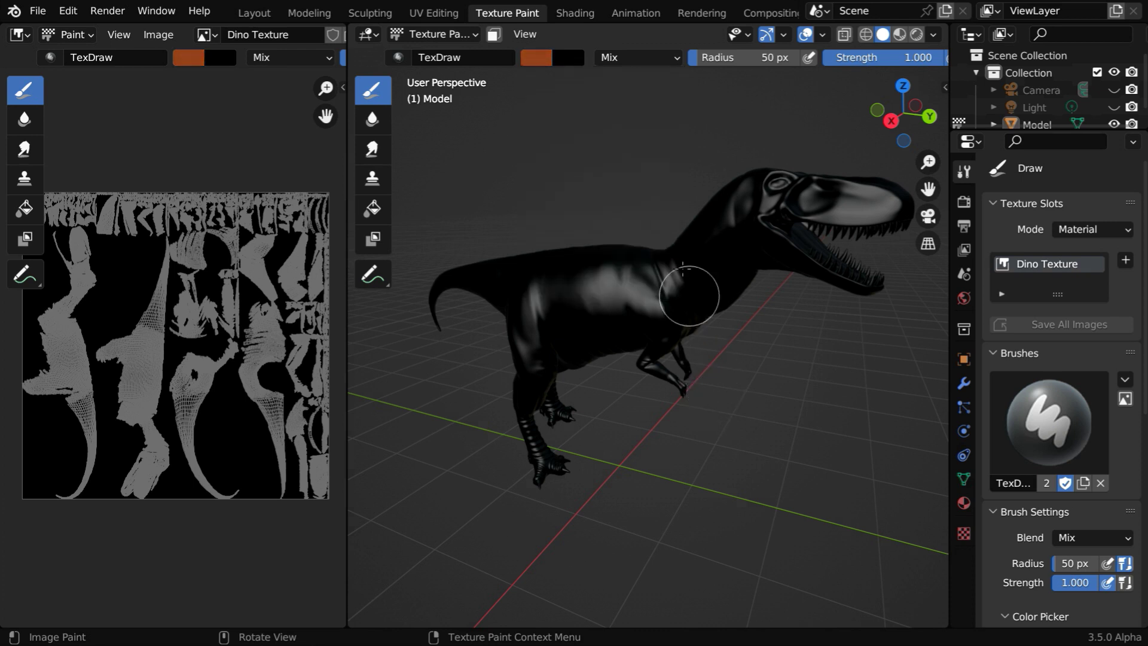
Look through the brush's blending modes and settings, and set the brush radius to 35 px
left_click(666, 57)
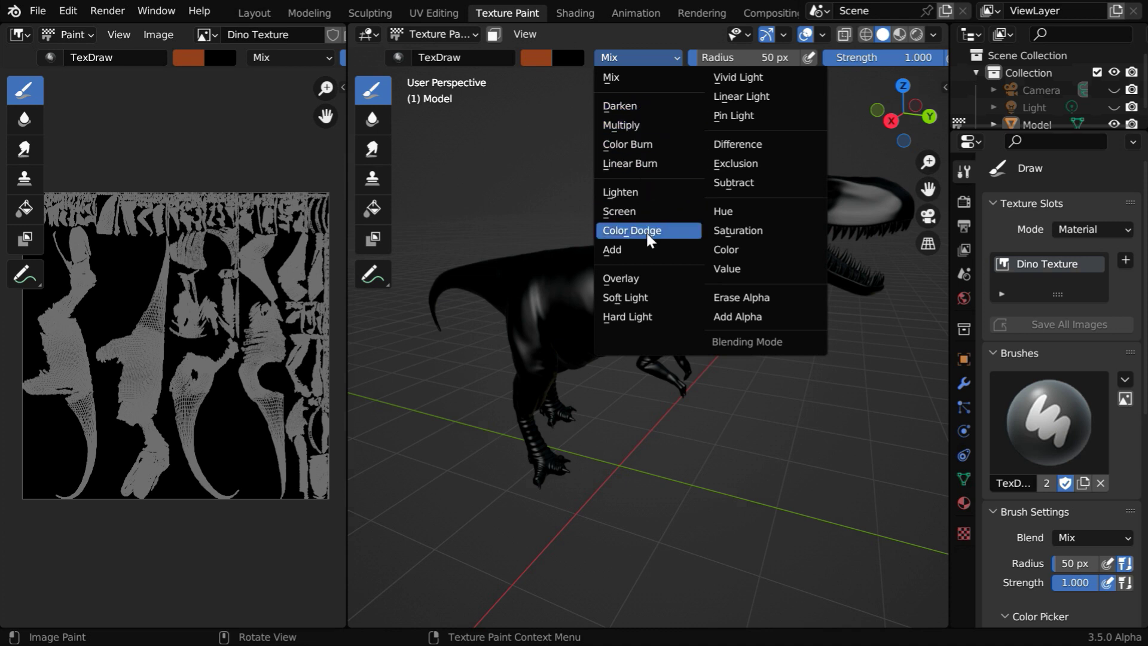
left_click(669, 56)
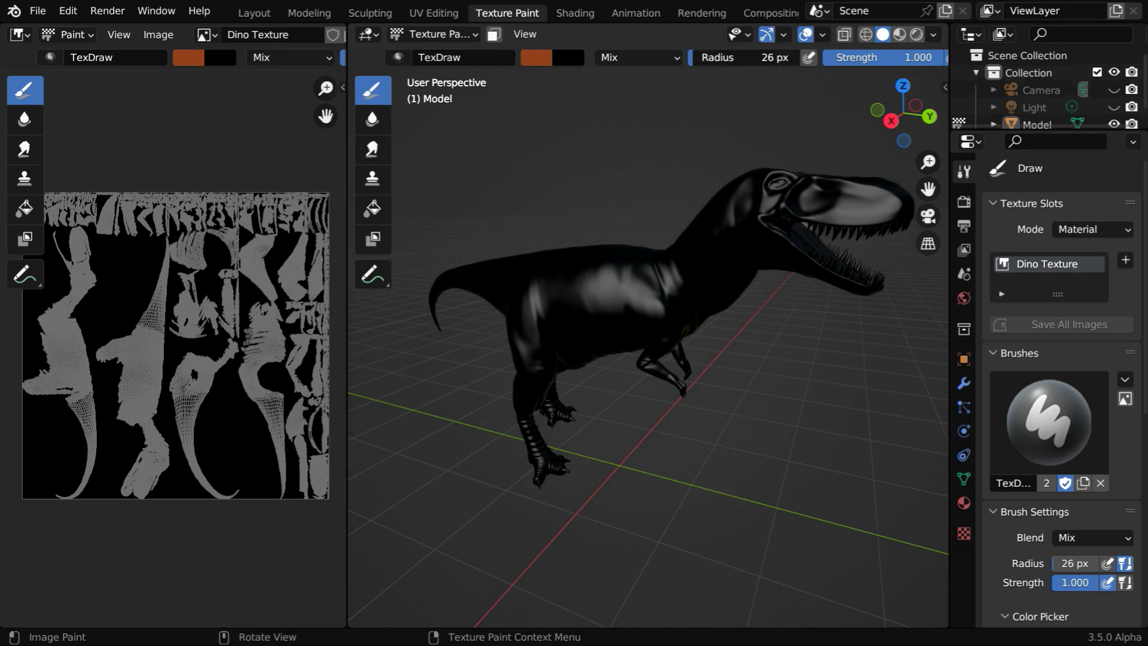
scroll(242, 51, "down", 4)
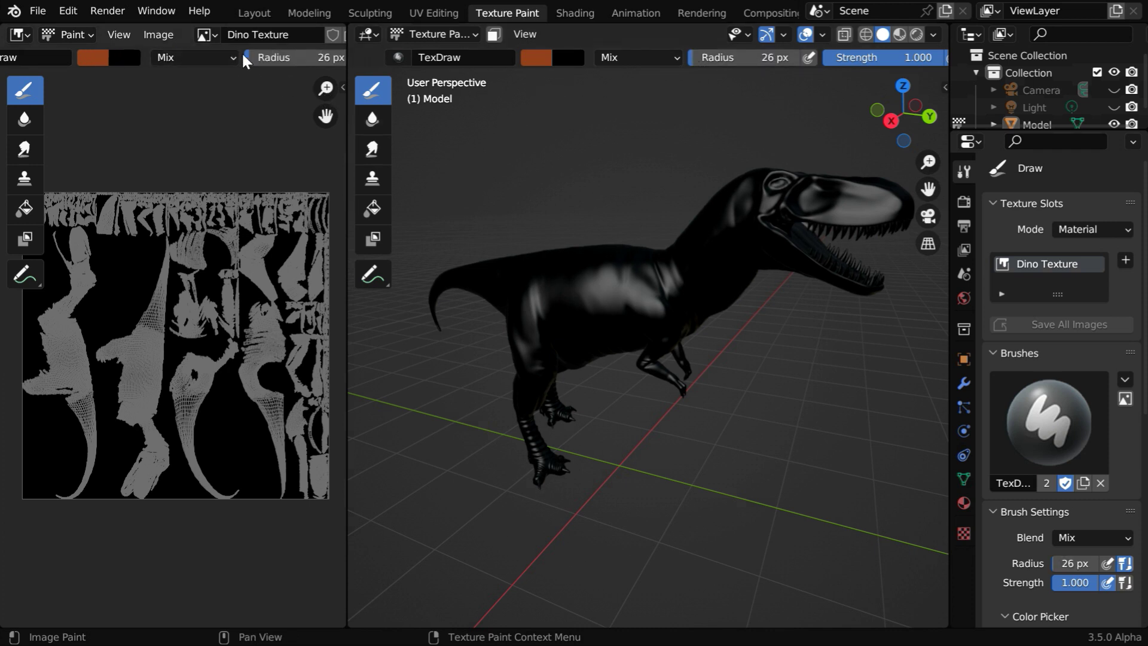
scroll(242, 54, "down", 2)
scroll(243, 54, "up", 6)
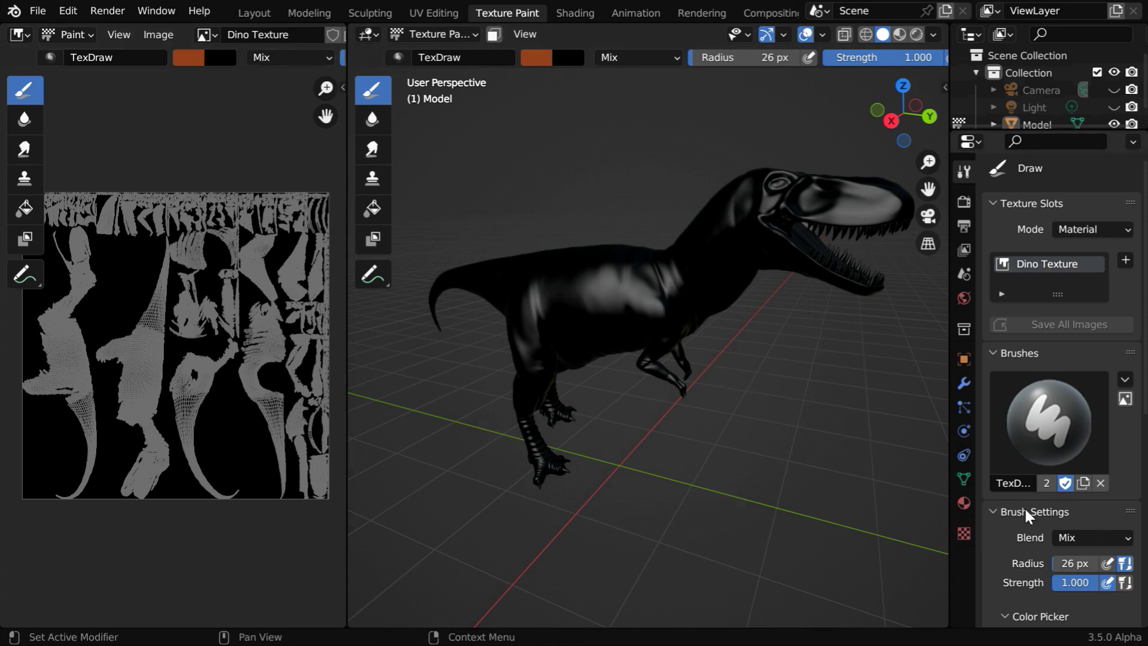
scroll(1050, 489, "down", 4)
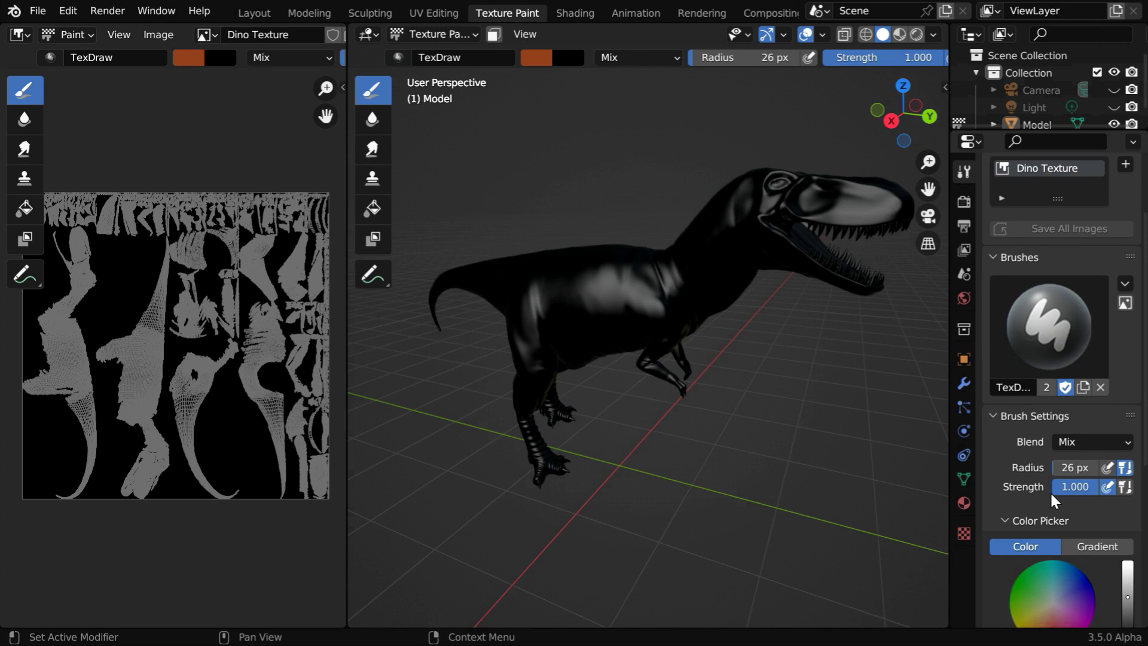
scroll(1050, 490, "up", 3)
scroll(1051, 491, "up", 1)
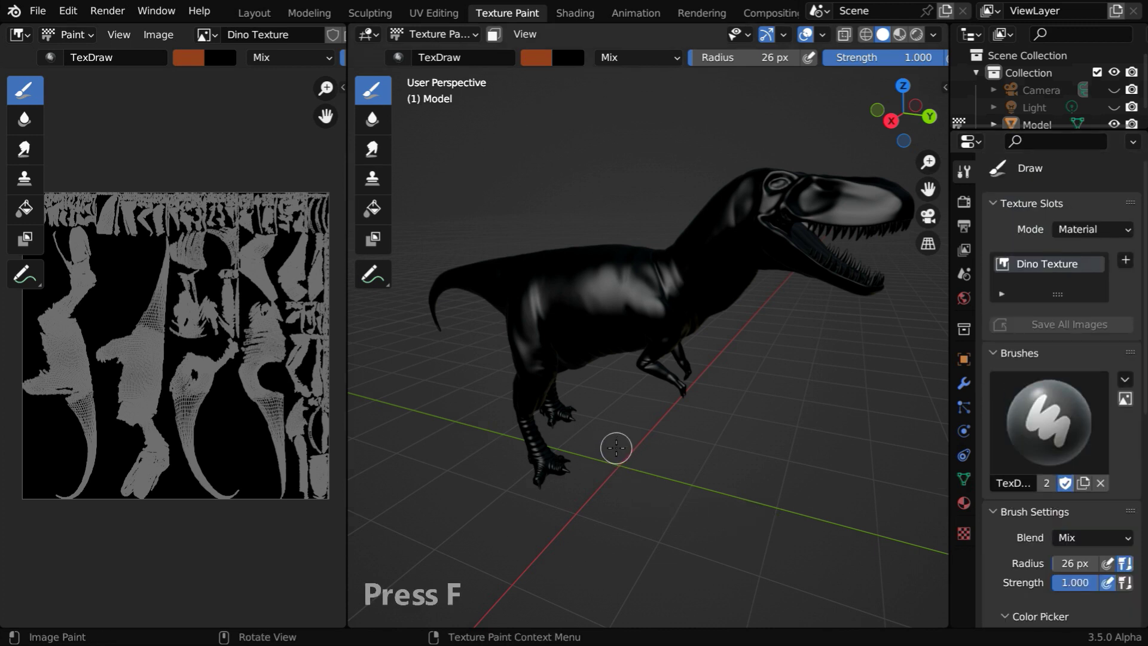
key("f")
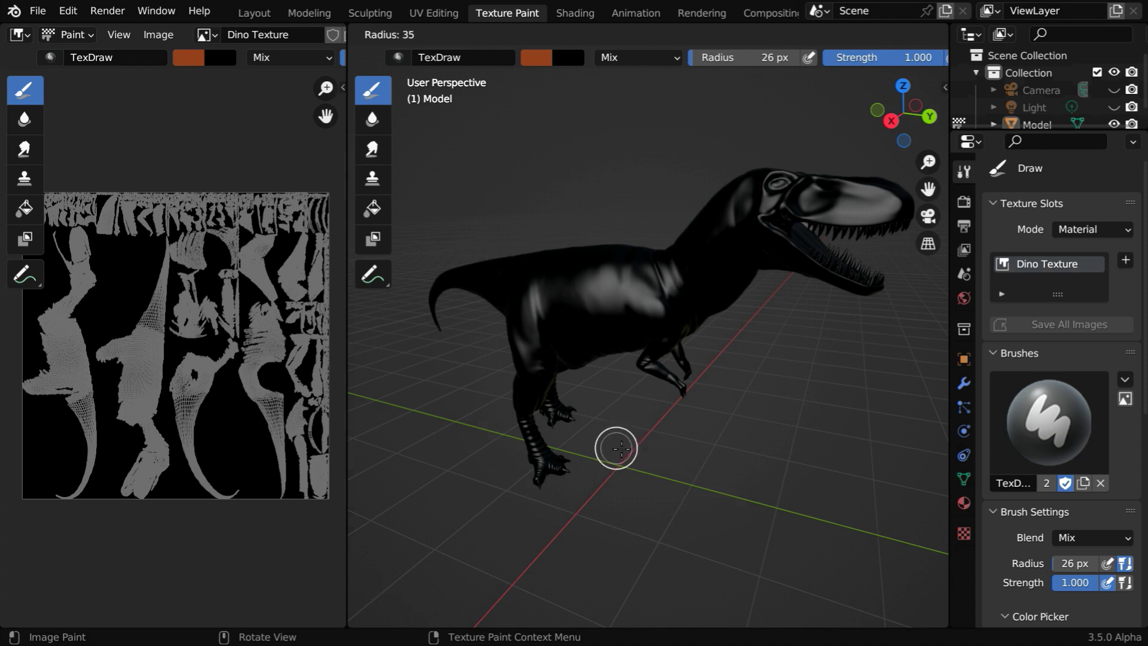
left_click(620, 449)
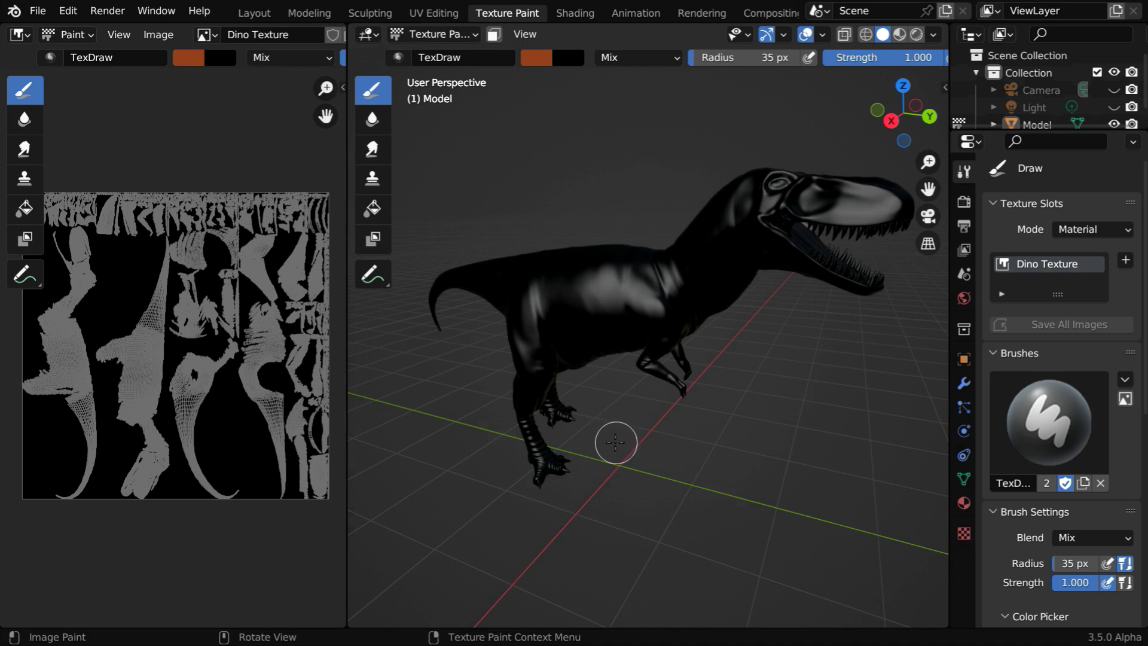
Paint the dinosaur's legs and feet orange-brown from several sides of the model
mouse_move(533, 365)
left_mouse_down()
mouse_move(522, 411)
mouse_move(532, 346)
mouse_move(539, 372)
mouse_move(520, 450)
mouse_move(543, 486)
mouse_move(552, 455)
mouse_move(538, 432)
mouse_move(562, 413)
left_mouse_up()
middle_click_drag(725, 403, 628, 372)
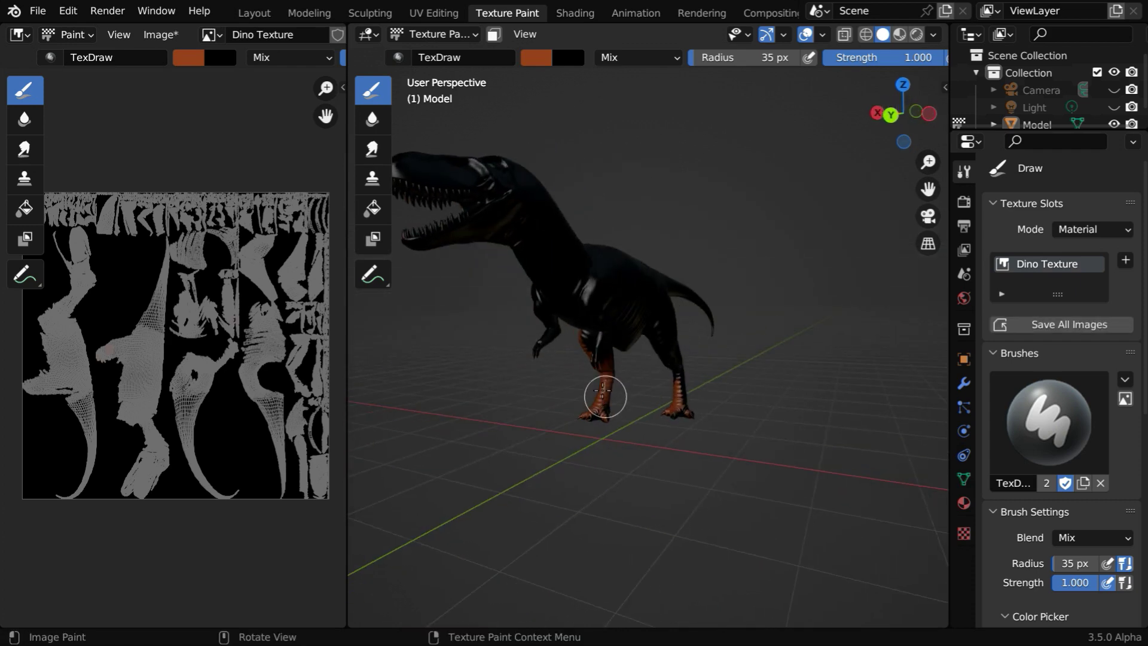
mouse_move(605, 396)
left_mouse_down()
mouse_move(669, 329)
mouse_move(656, 338)
mouse_move(679, 367)
left_mouse_up()
middle_click_drag(562, 425, 743, 445)
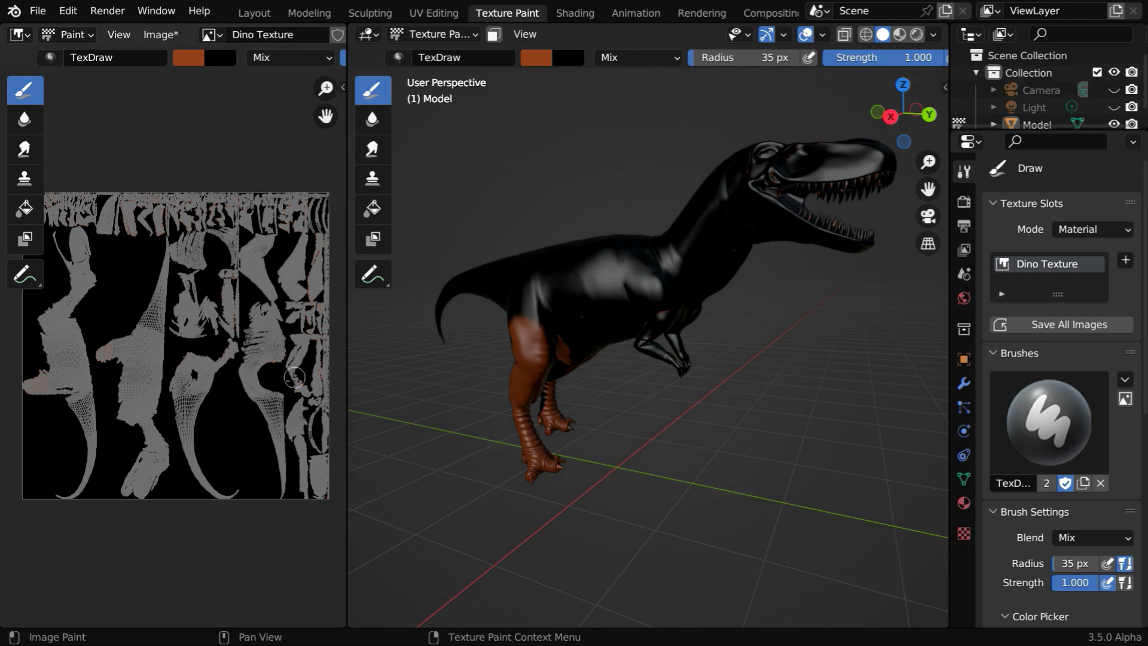
Hide the UV overlay in the Image Editor and paint a large orange-brown patch on the lower-left part of the texture
left_click(118, 35)
left_click(144, 166)
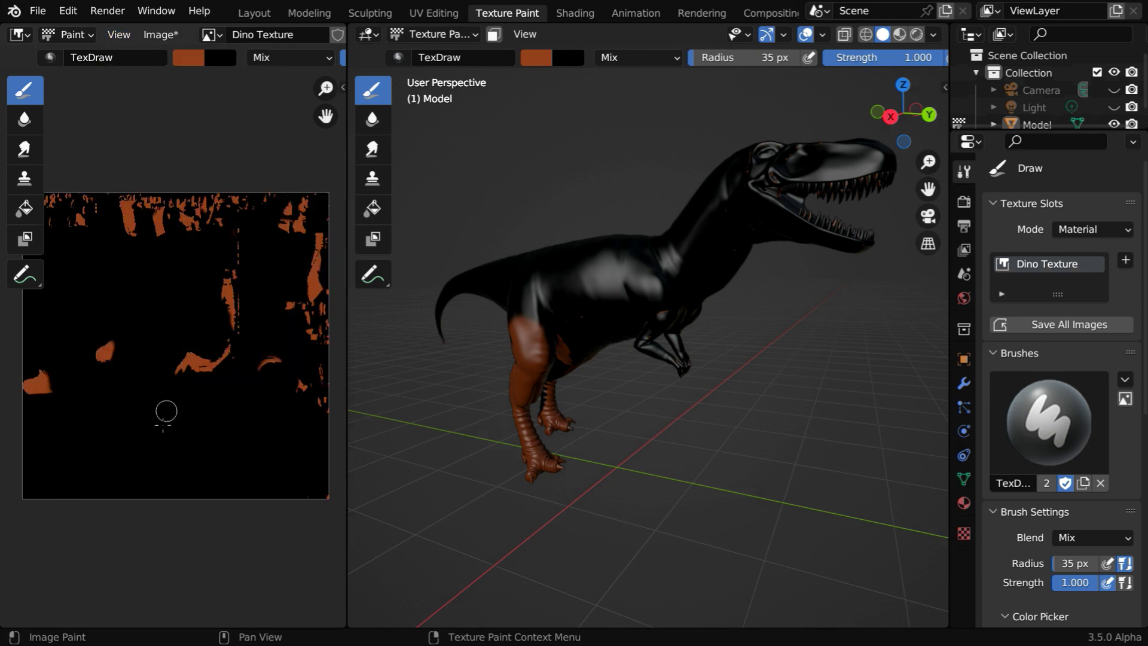
mouse_move(105, 424)
left_mouse_down()
mouse_move(117, 384)
mouse_move(113, 416)
mouse_move(114, 394)
mouse_move(99, 412)
mouse_move(116, 379)
mouse_move(92, 395)
mouse_move(116, 409)
mouse_move(145, 403)
mouse_move(122, 396)
mouse_move(124, 378)
mouse_move(113, 442)
mouse_move(165, 428)
mouse_move(127, 441)
left_mouse_up()
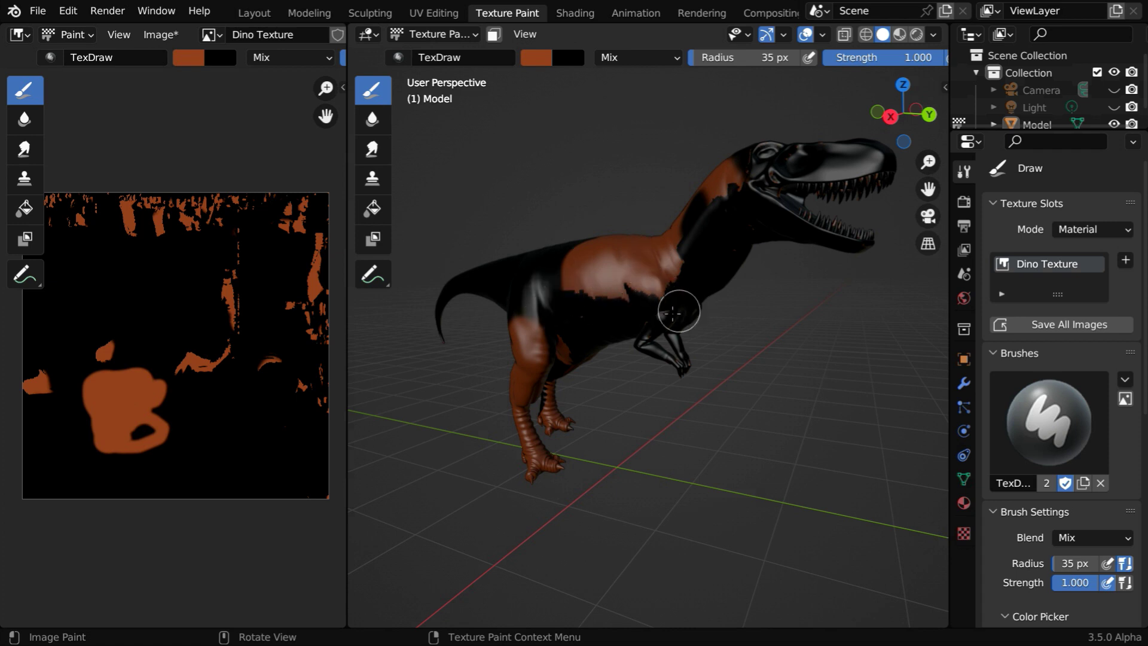
middle_click_drag(672, 311, 700, 269)
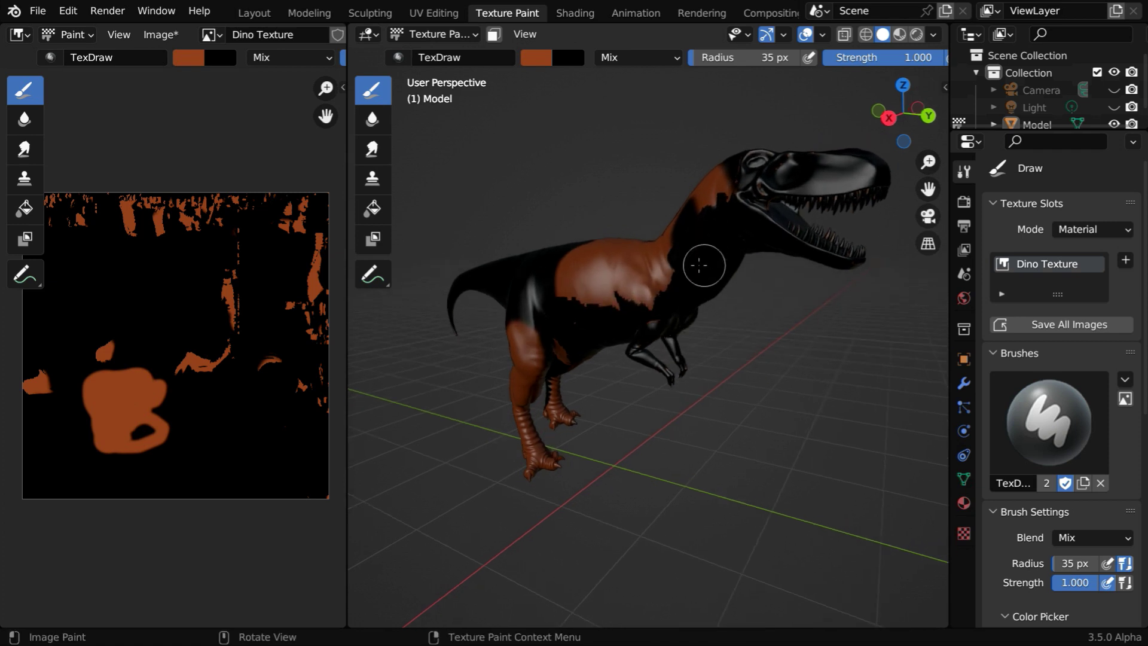
left_click(160, 40)
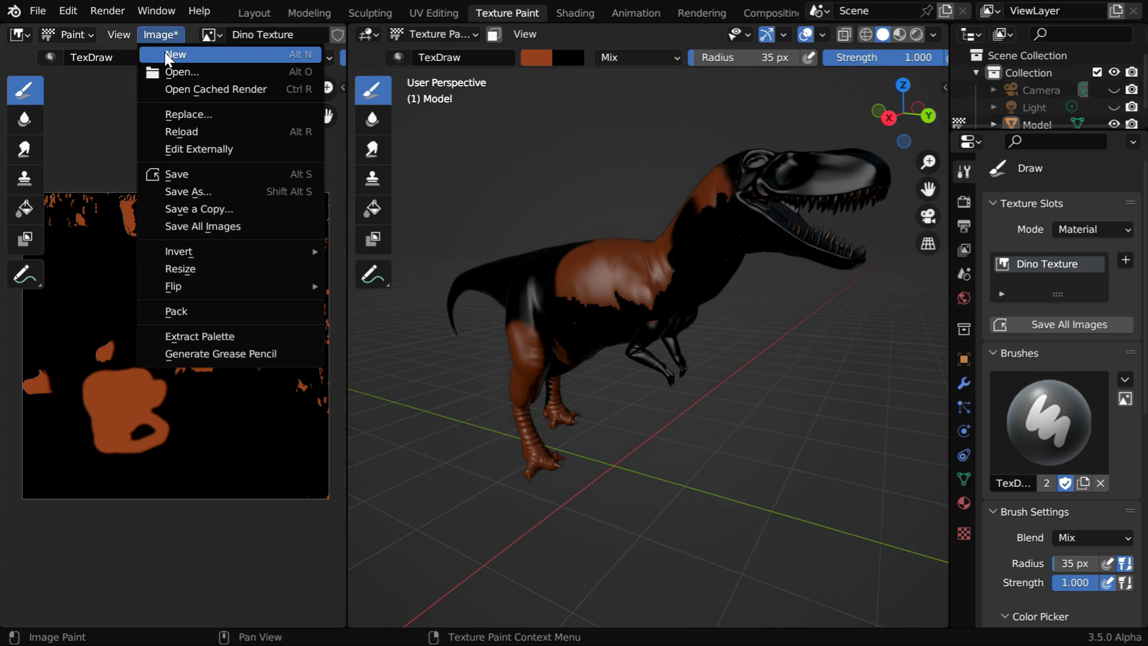
left_click(171, 69)
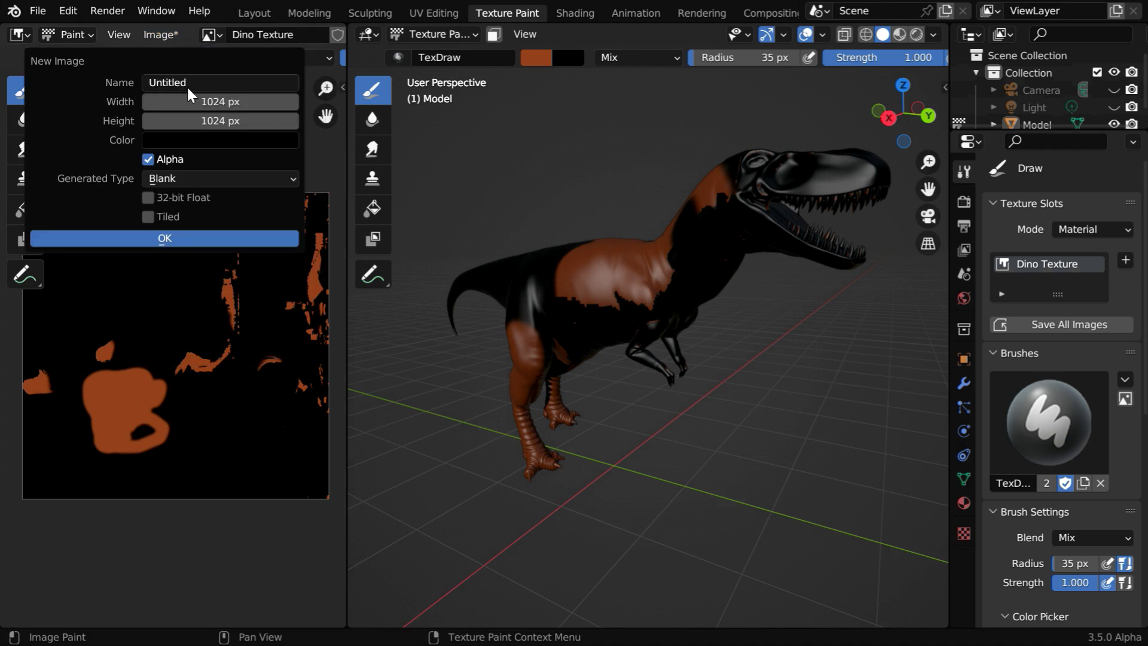
left_click(205, 142)
left_click(291, 207)
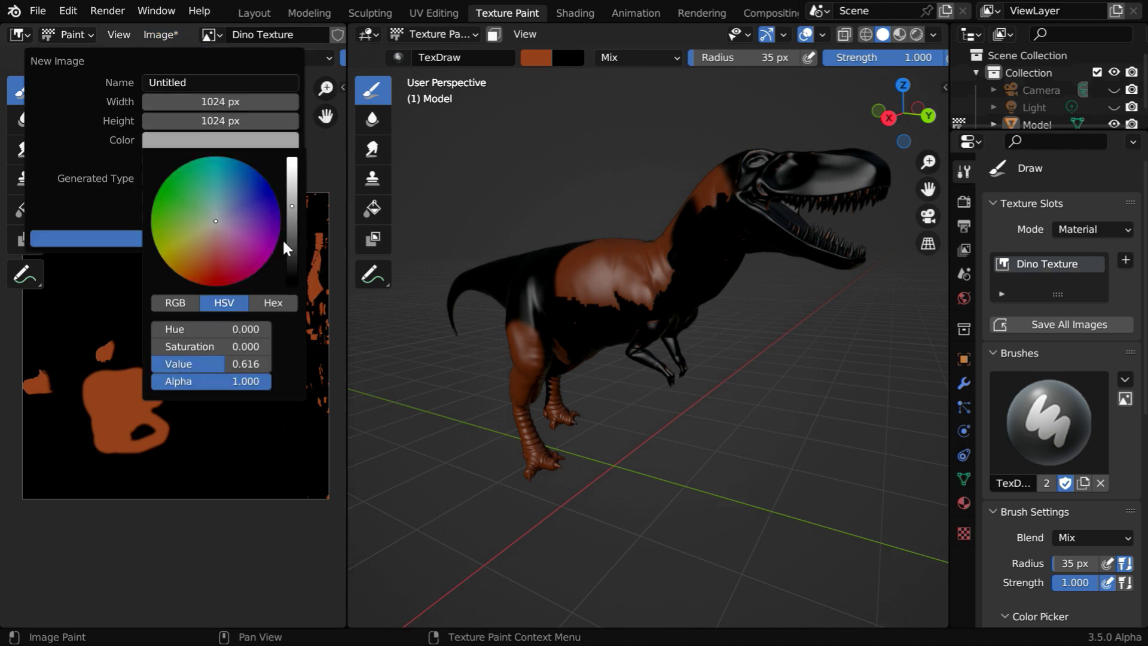
left_click(195, 267)
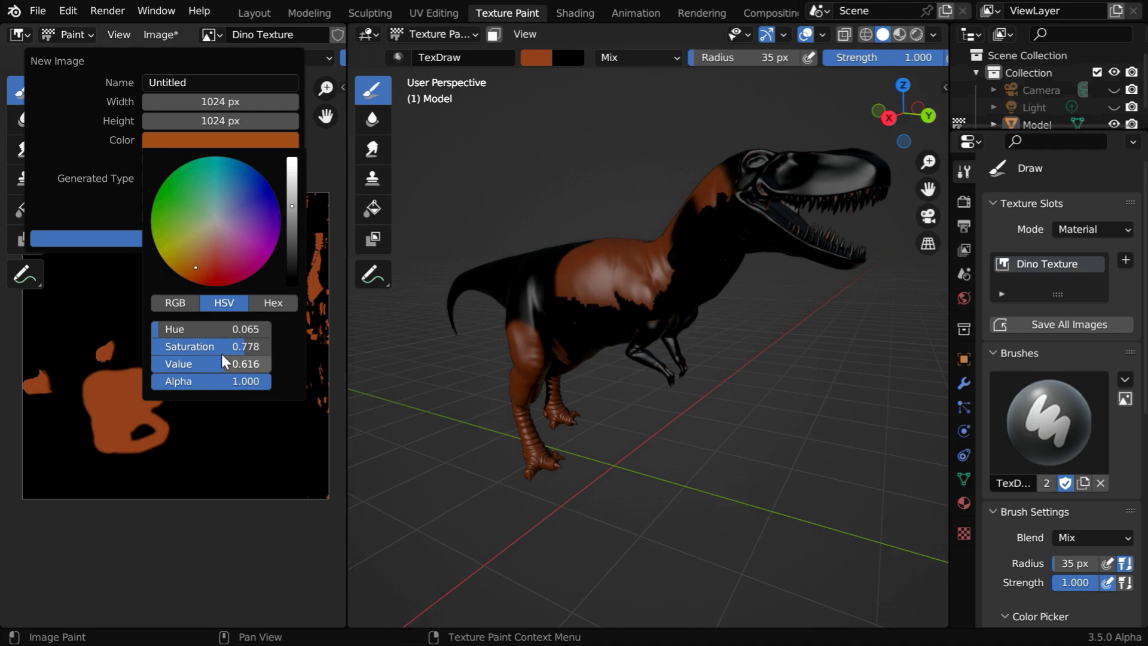
key("Escape")
left_click(176, 299)
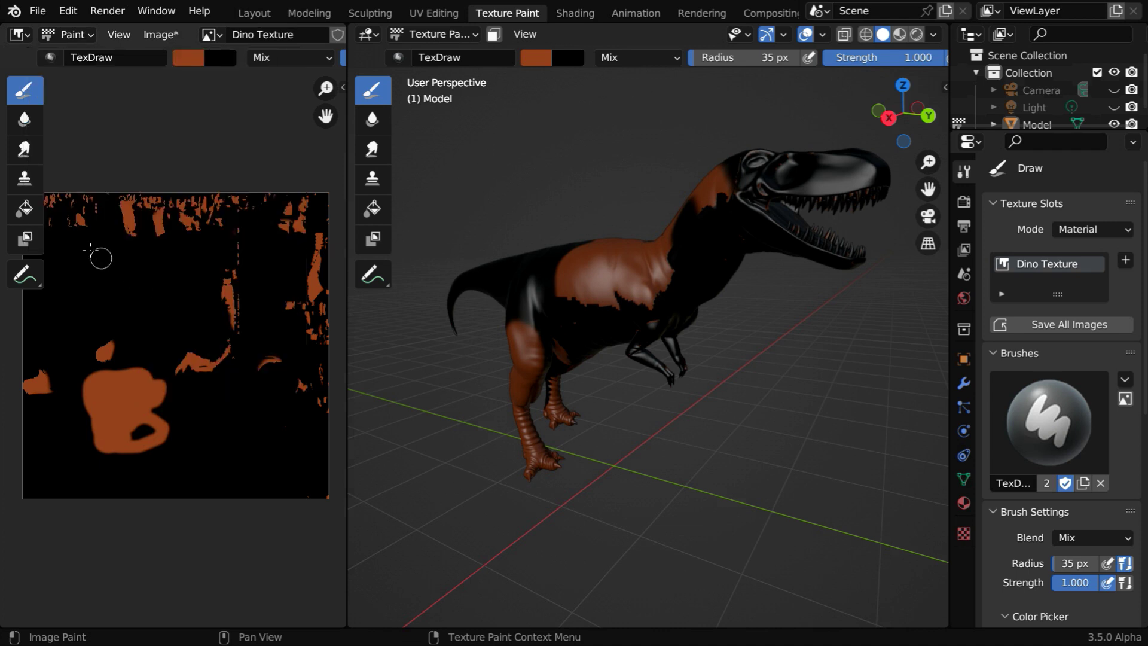
Switch to the Fill tool and sample its color from the painted orange-brown patch on the texture
left_click(31, 209)
left_click(193, 58)
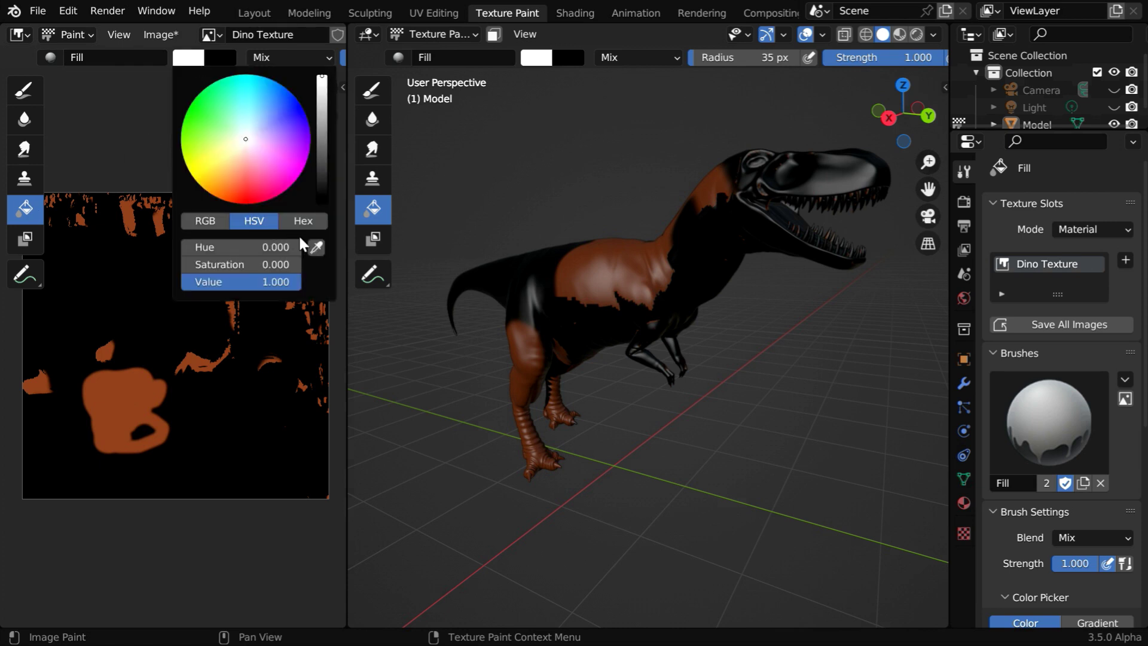
left_click(316, 247)
left_click(139, 386)
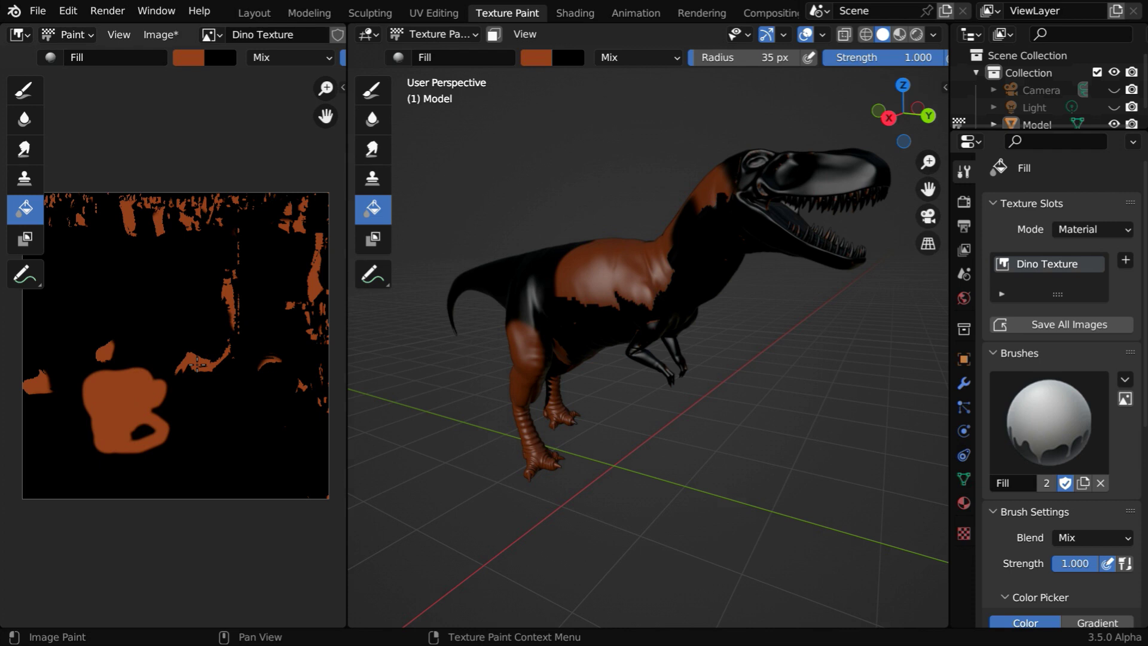
Undo the last few paint strokes and fill the whole texture with the sampled orange-brown
key("ctrl+z")
key("ctrl+z")
key("ctrl+z")
key("ctrl+z")
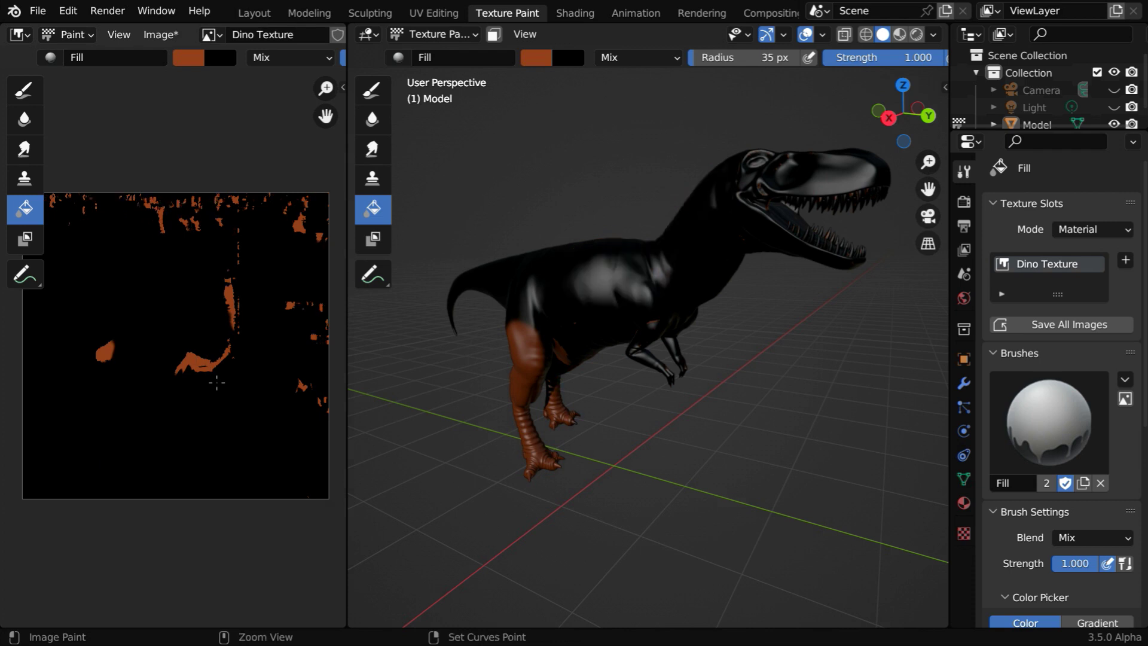
left_click(186, 347)
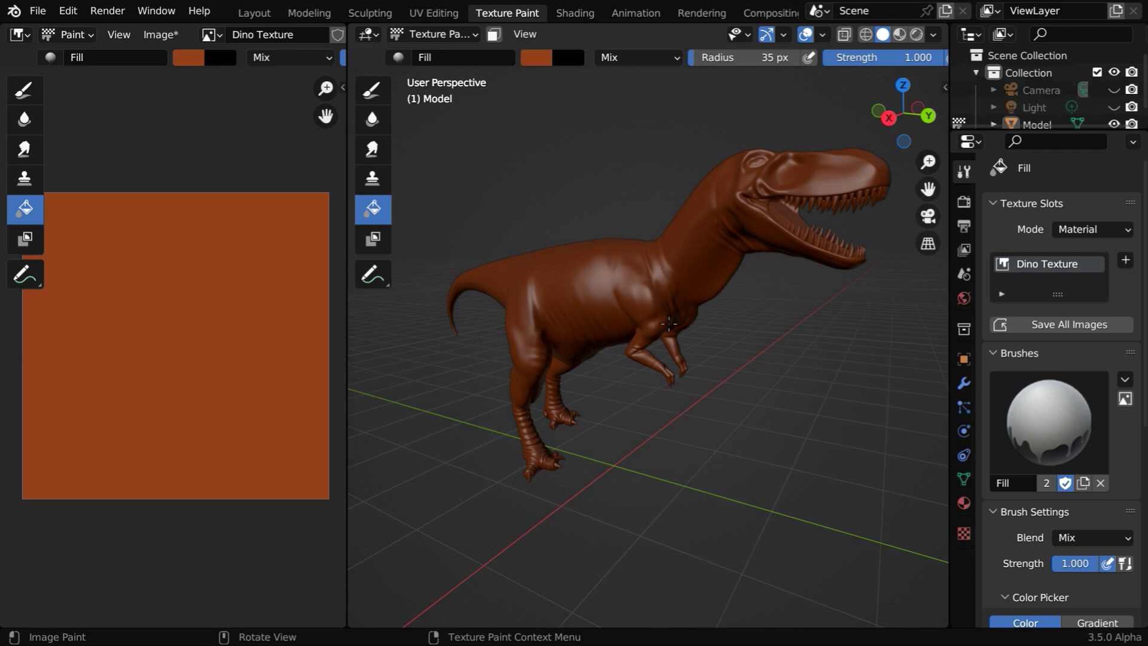
Return to the Draw brush and set its color to a lighter peach shade of the orange-brown
middle_click_drag(668, 324, 492, 175)
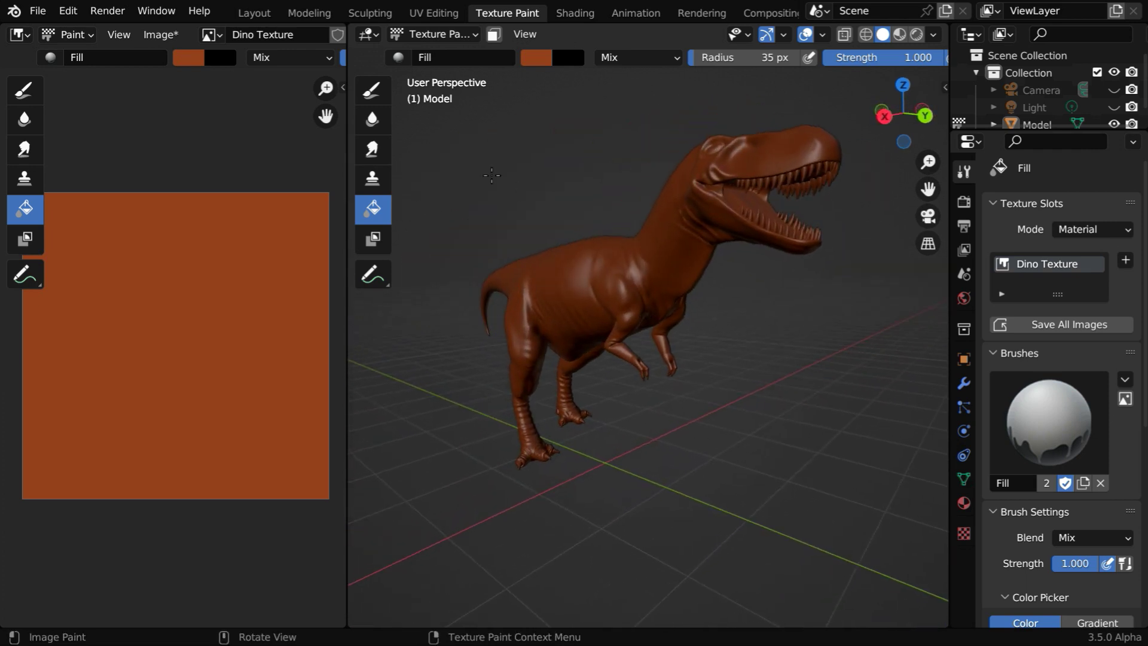
left_click(374, 90)
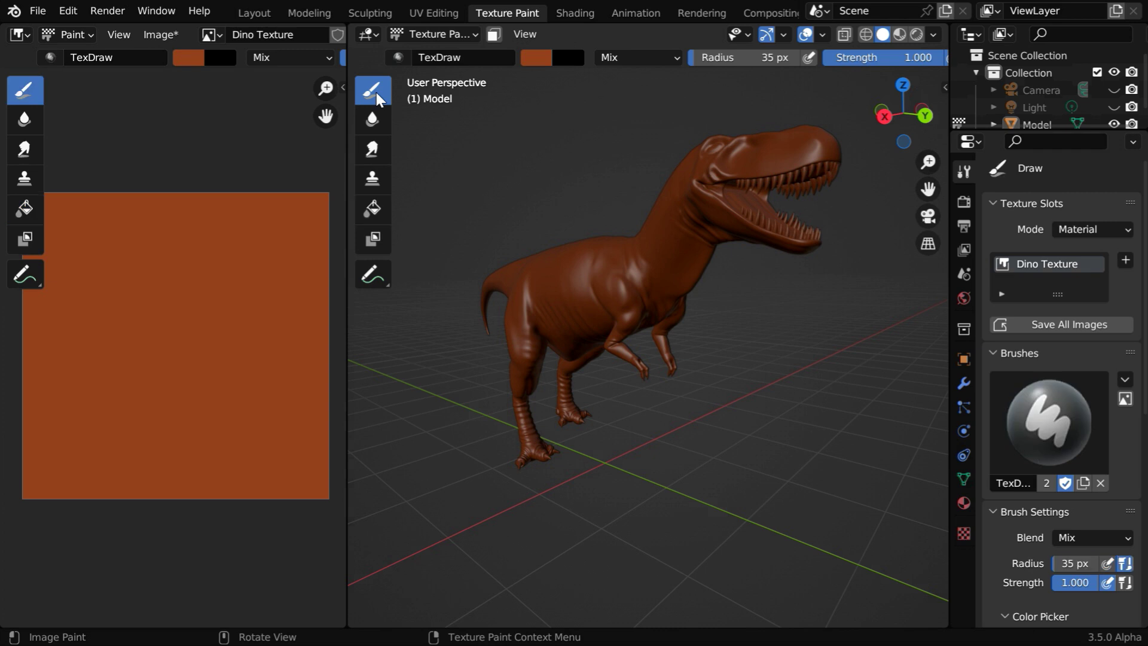
left_click(538, 58)
mouse_move(615, 265)
left_mouse_down()
mouse_move(583, 265)
mouse_move(607, 280)
left_mouse_up()
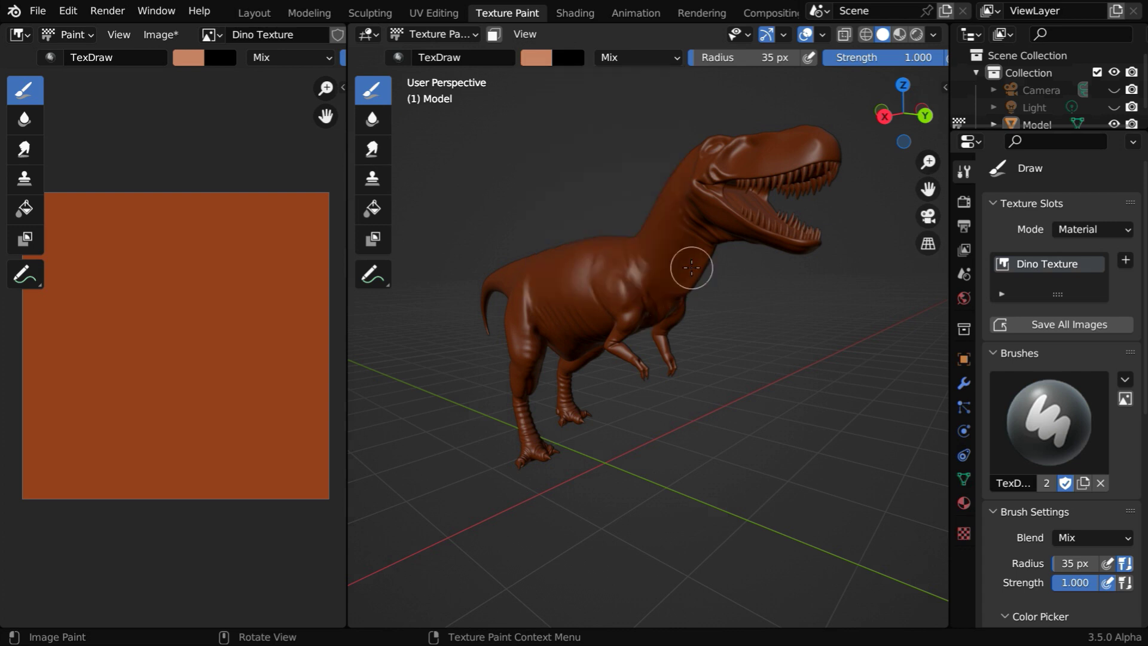
Paint the dinosaur's throat, chest, belly and inner legs in the light peach color from several sides
mouse_move(692, 264)
left_mouse_down()
mouse_move(692, 243)
mouse_move(655, 311)
left_mouse_up()
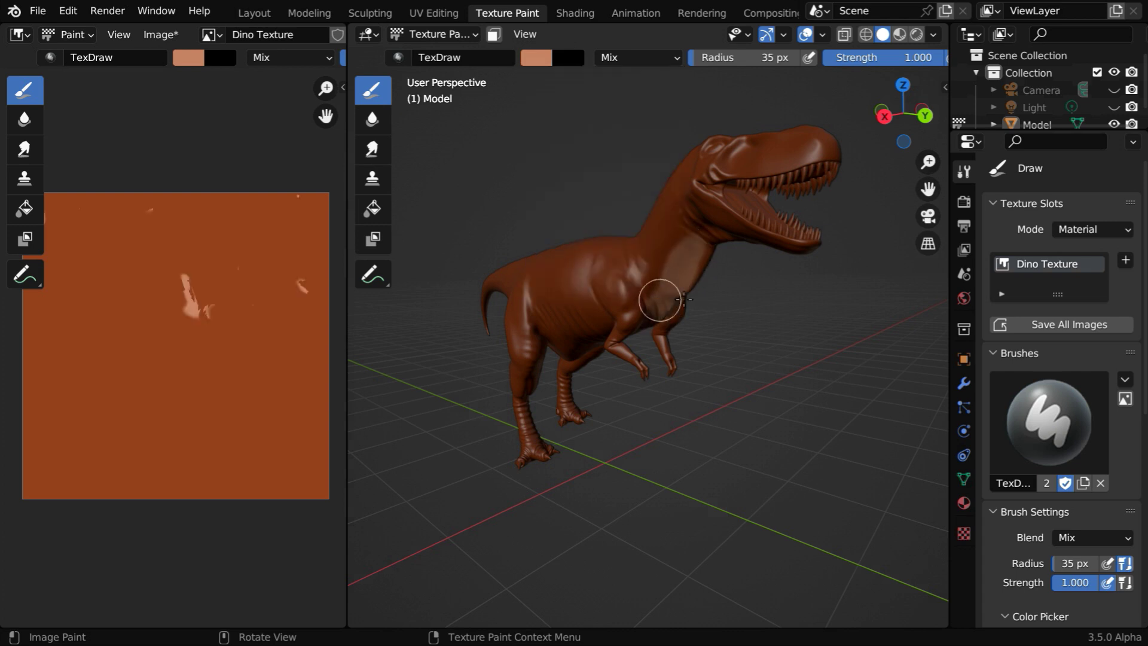
middle_click_drag(655, 311, 584, 257)
mouse_move(538, 146)
left_mouse_down()
mouse_move(601, 344)
mouse_move(585, 333)
left_mouse_up()
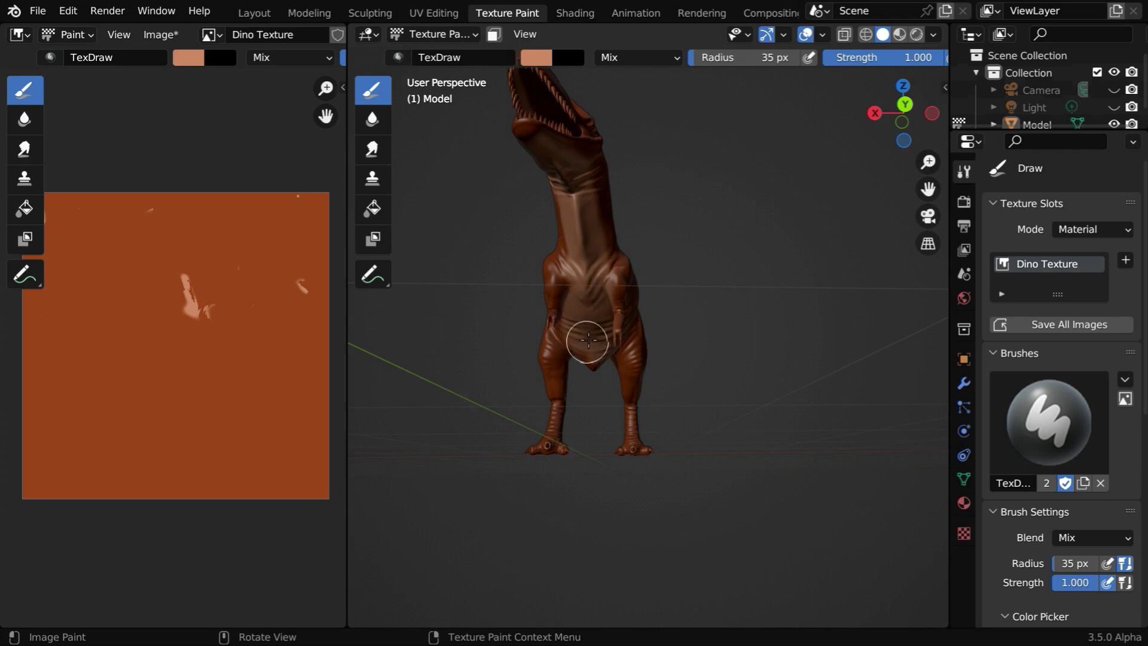
middle_click_drag(585, 333, 650, 334)
mouse_move(564, 329)
left_mouse_down()
mouse_move(612, 195)
mouse_move(672, 90)
mouse_move(622, 266)
mouse_move(628, 313)
left_mouse_up()
middle_click_drag(628, 313, 574, 395)
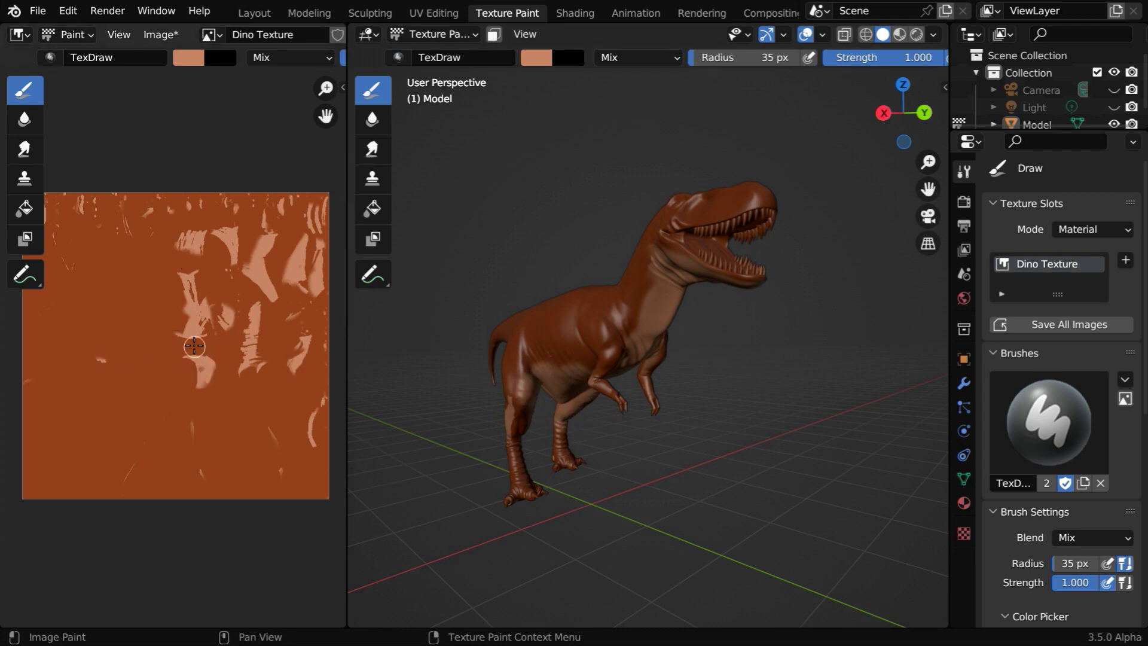
Save the project file Tutorial-192.blend
left_click(164, 37)
left_click(173, 36)
left_click(36, 12)
left_click(59, 121)
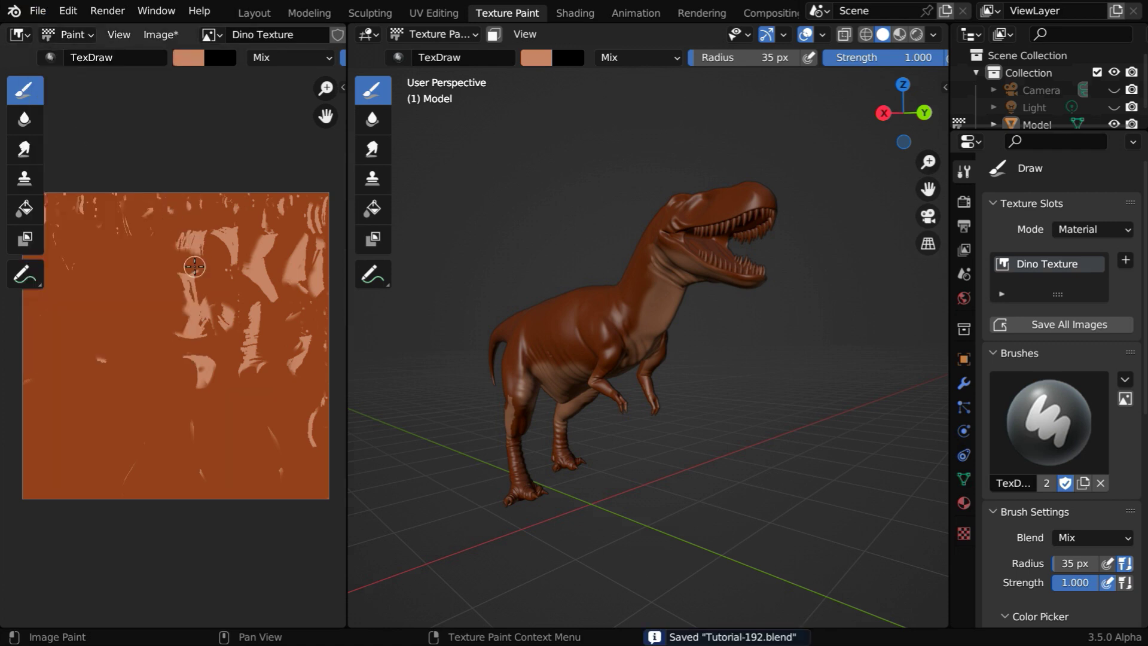
Save the painted texture as Dino Texture.png in the Tutorial 192 folder and check the file in File Explorer
left_click(169, 34)
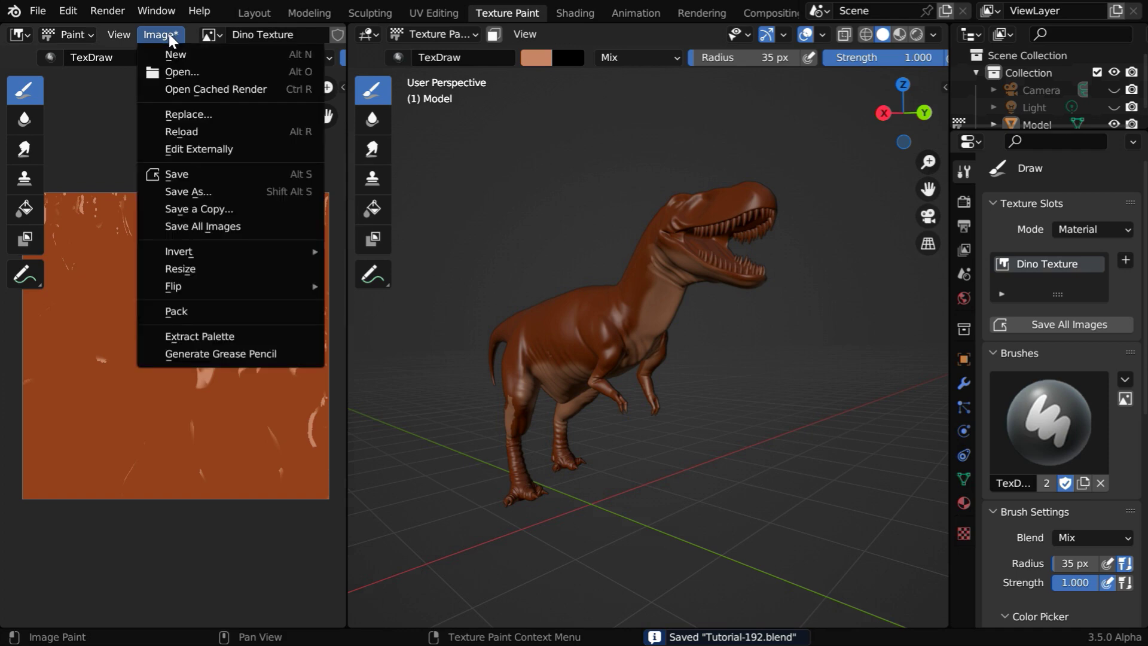
left_click(199, 191)
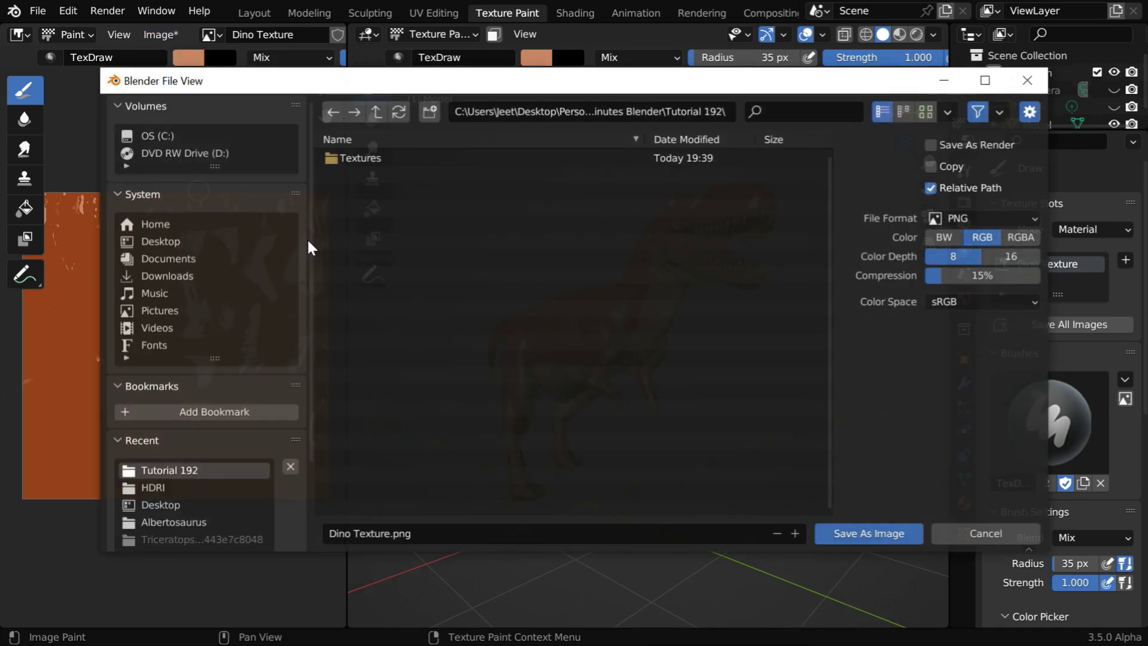
left_click(854, 535)
key("alt+Tab")
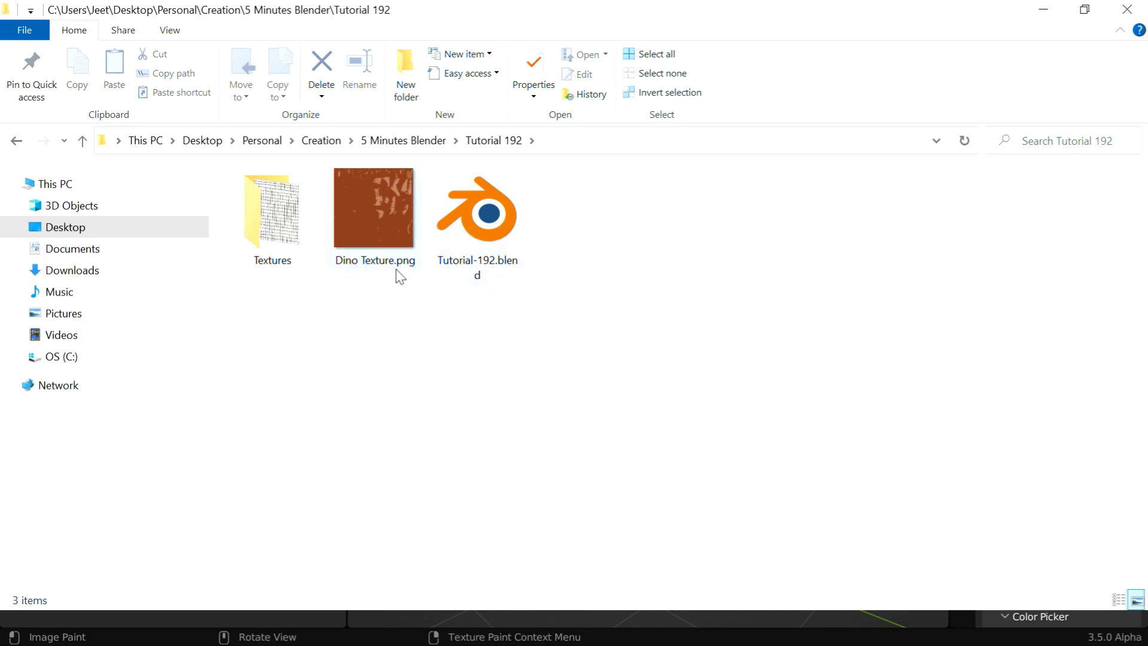
mouse_move(382, 264)
key("alt+Tab")
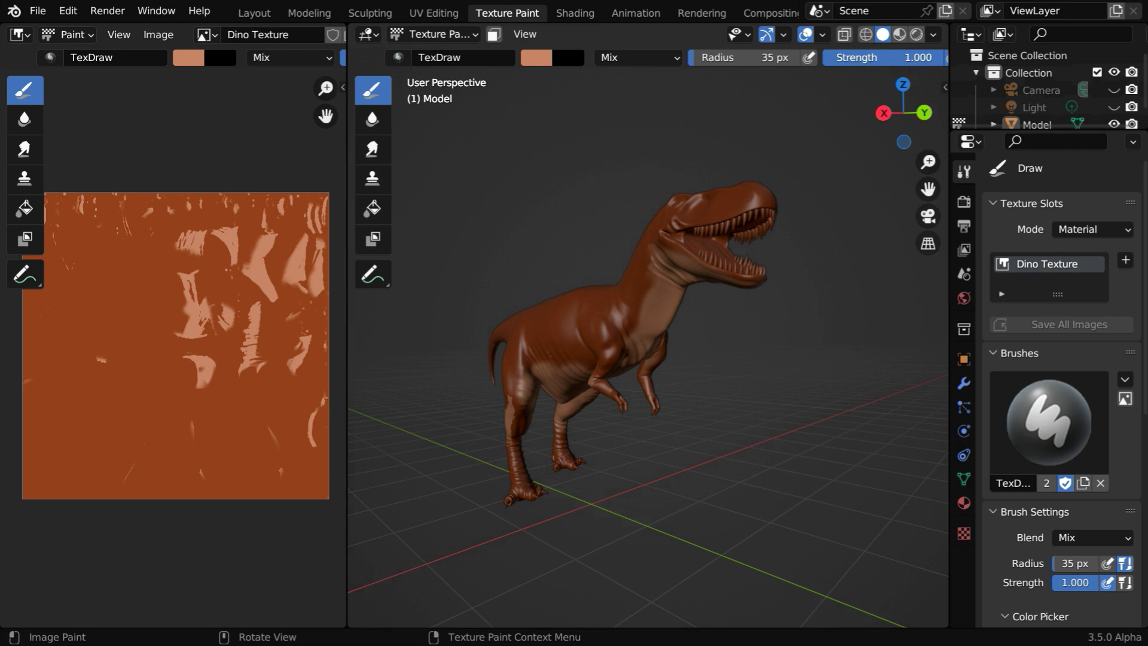
Set the brush strength to 0.304 and soften the borders between the light underside and the orange-brown skin
left_click_drag(942, 57, 861, 57)
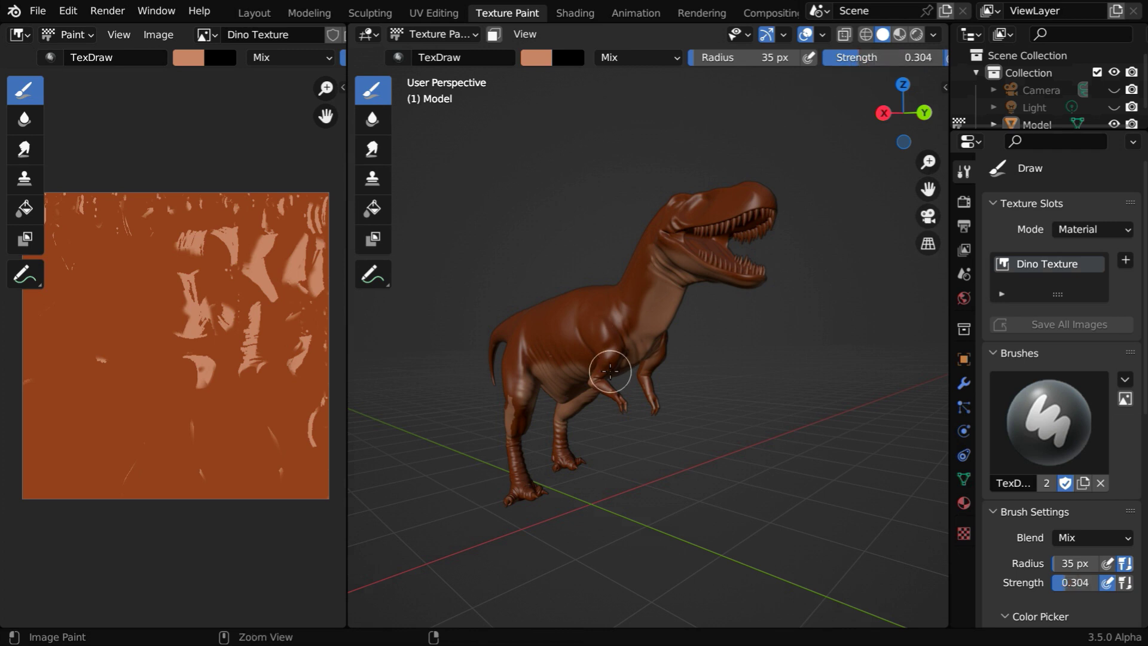
scroll(610, 371, "up", 4)
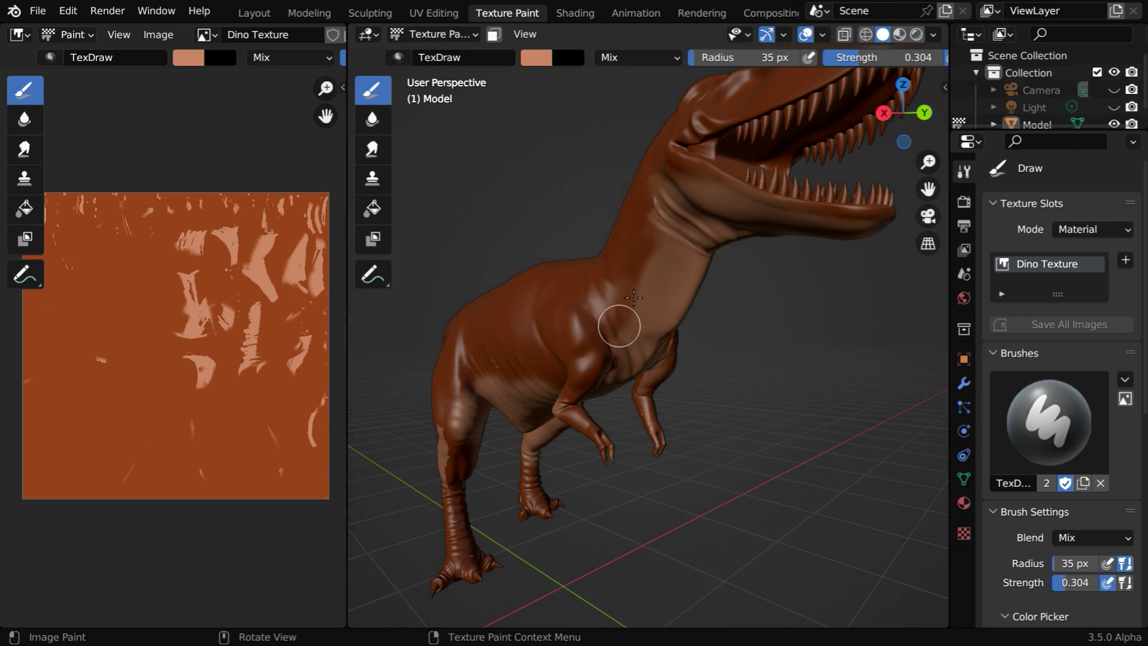
mouse_move(633, 297)
left_mouse_down()
mouse_move(653, 239)
mouse_move(605, 350)
mouse_move(607, 340)
left_mouse_up()
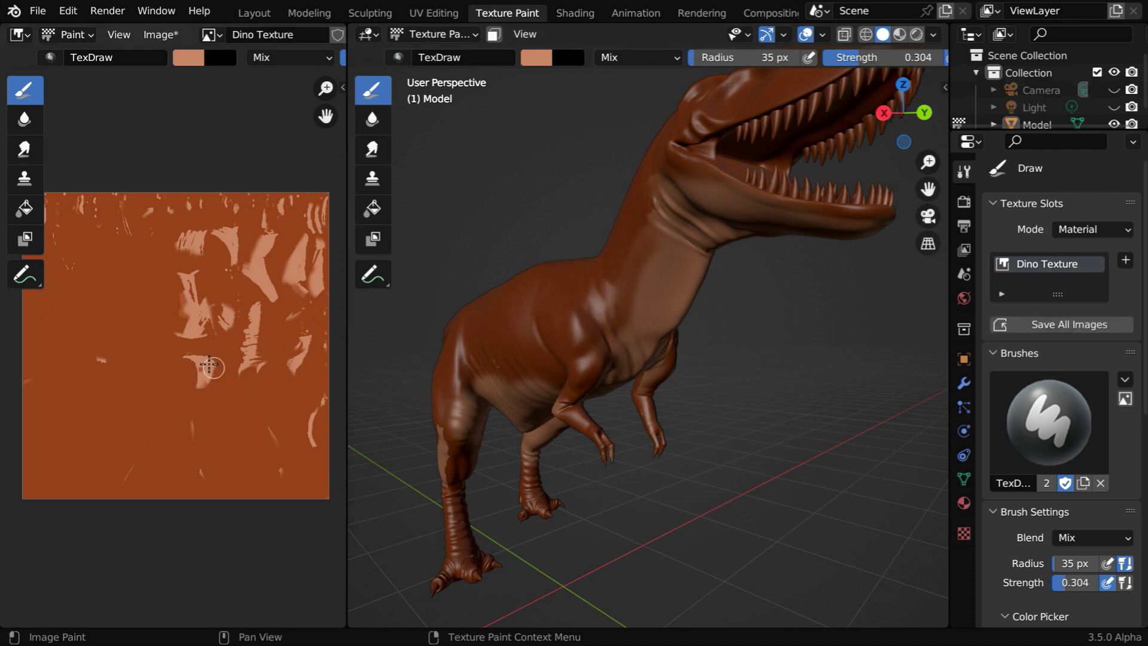
mouse_move(195, 341)
left_mouse_down()
mouse_move(171, 327)
mouse_move(190, 274)
mouse_move(228, 313)
mouse_move(242, 311)
mouse_move(238, 374)
mouse_move(270, 350)
mouse_move(258, 300)
mouse_move(266, 217)
left_mouse_up()
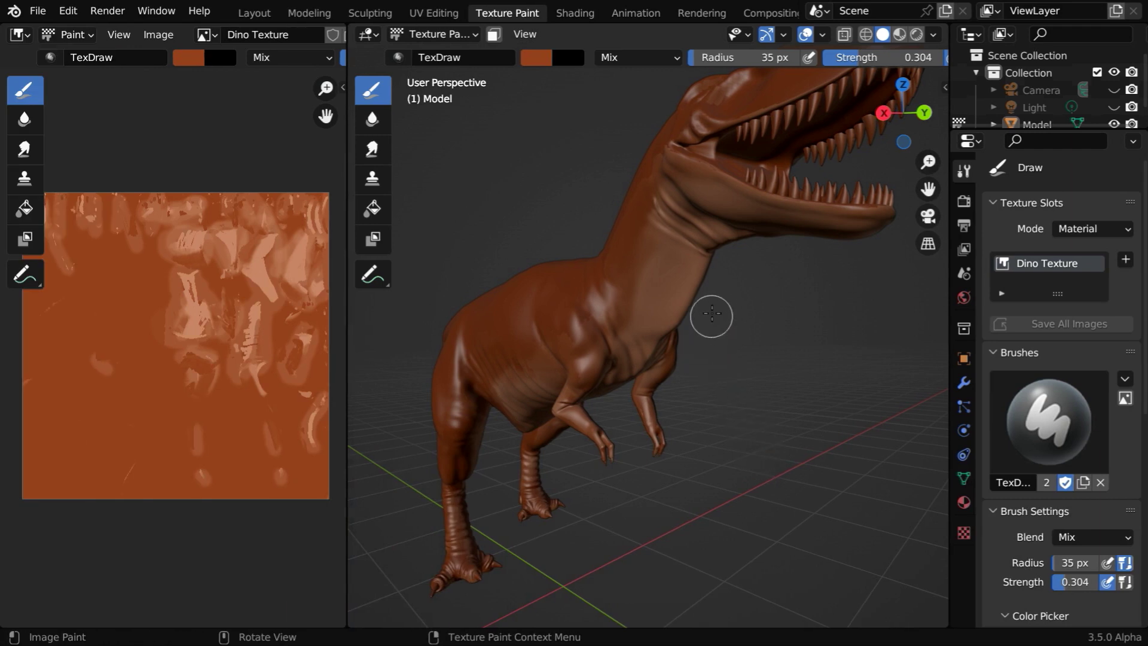
Set the brush color to near-white and its strength to 0.593 for painting details on the dinosaur's head
middle_click_drag(712, 316, 717, 371)
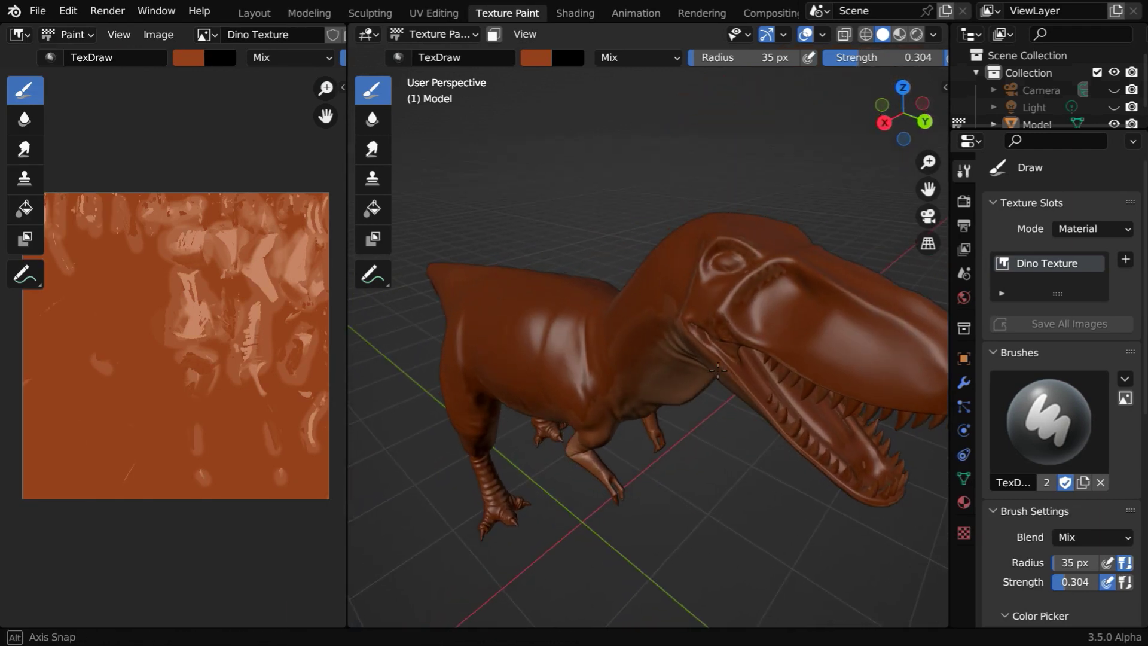
left_click(536, 58)
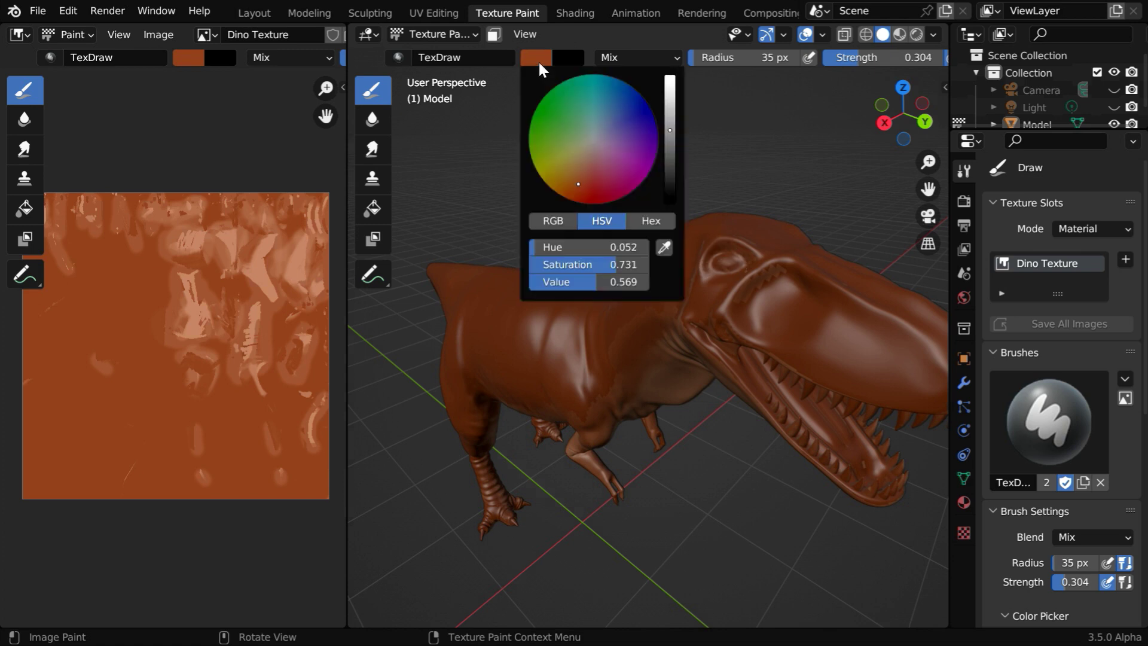
mouse_move(609, 268)
left_mouse_down()
mouse_move(556, 268)
mouse_move(640, 281)
left_mouse_up()
key("shift+f")
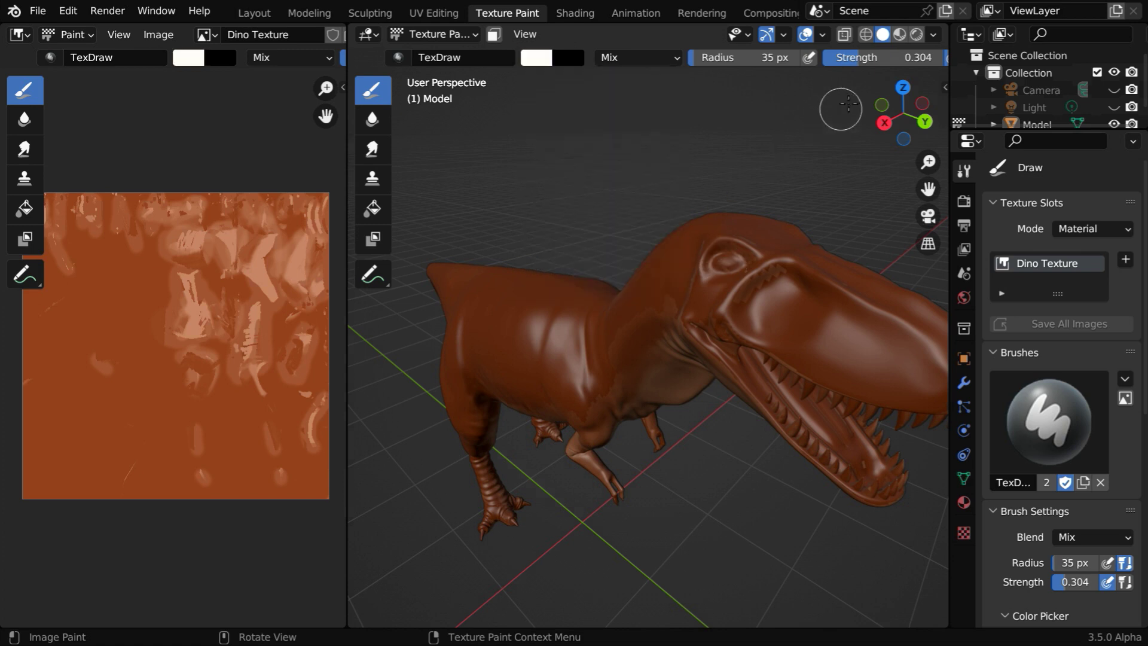
left_click_drag(886, 57, 897, 57)
scroll(746, 252, "up", 5)
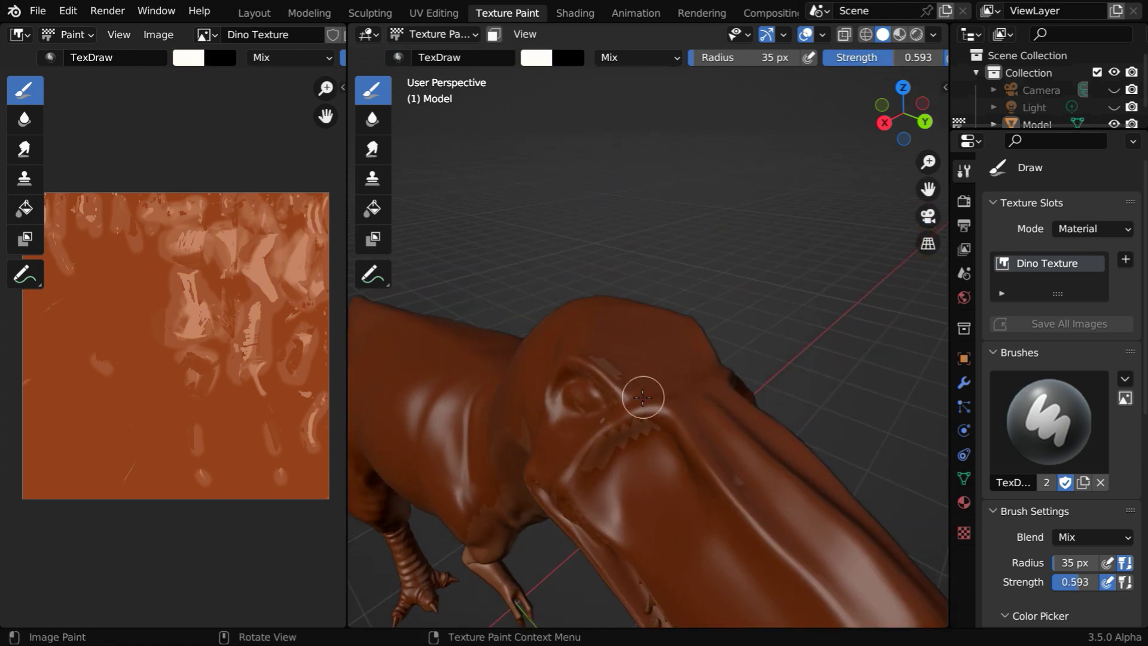
Paint the teeth white, the inside of the mouth red and the eye pale, using a smaller brush
key("f")
left_click(672, 326)
mouse_move(670, 320)
left_mouse_down()
mouse_move(684, 314)
mouse_move(673, 322)
mouse_move(667, 304)
mouse_move(693, 308)
left_mouse_up()
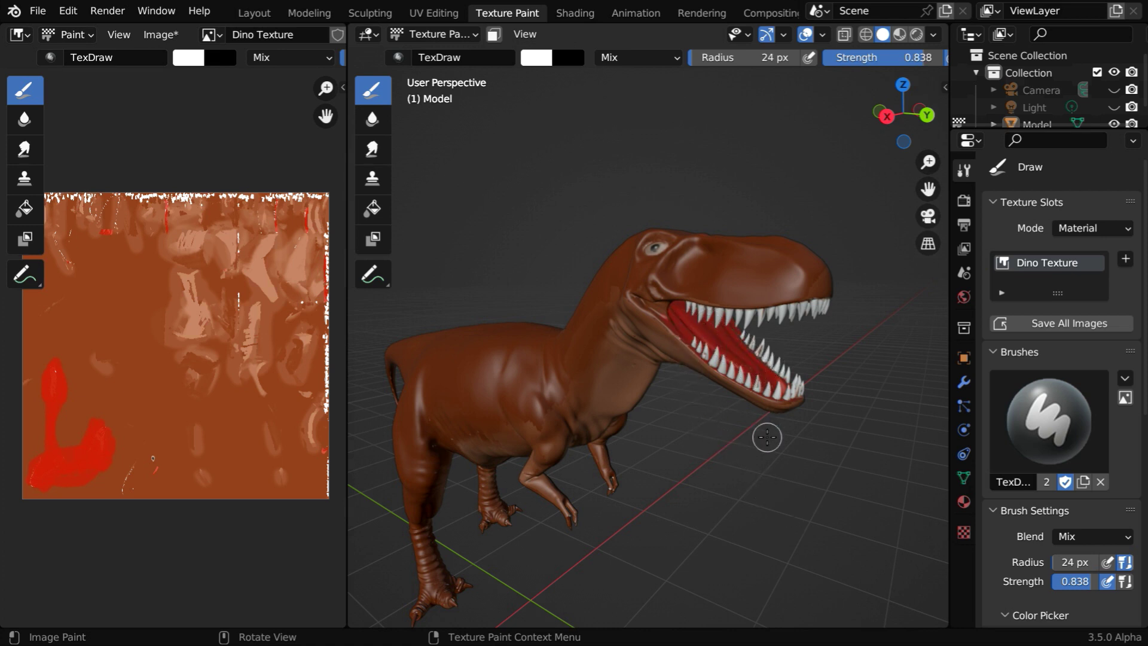
middle_click_drag(767, 437, 761, 439)
mouse_move(755, 437)
middle_mouse_down()
mouse_move(706, 446)
mouse_move(707, 432)
middle_mouse_up()
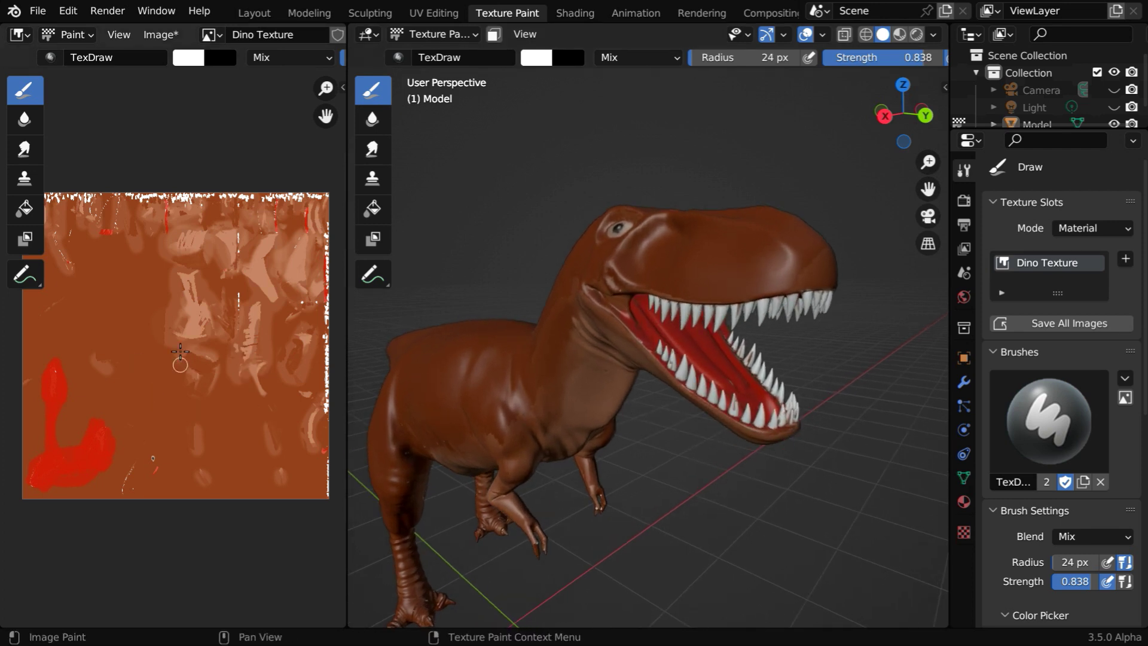
Save the updated Dino Texture image and open the Shading workspace
left_click(159, 36)
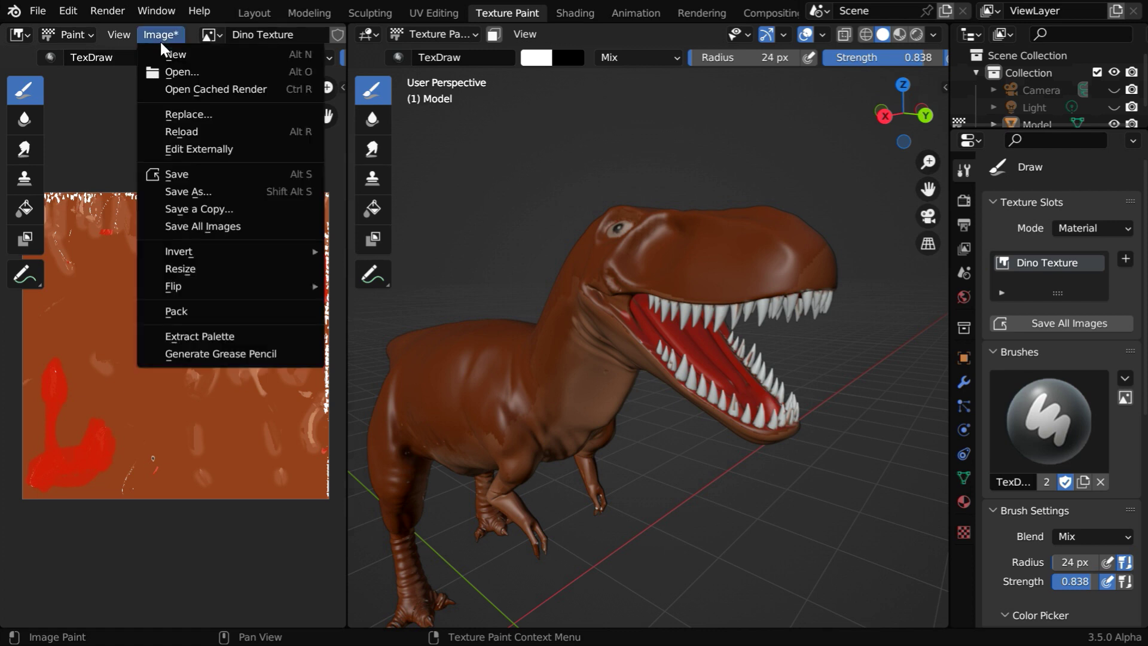
left_click(181, 170)
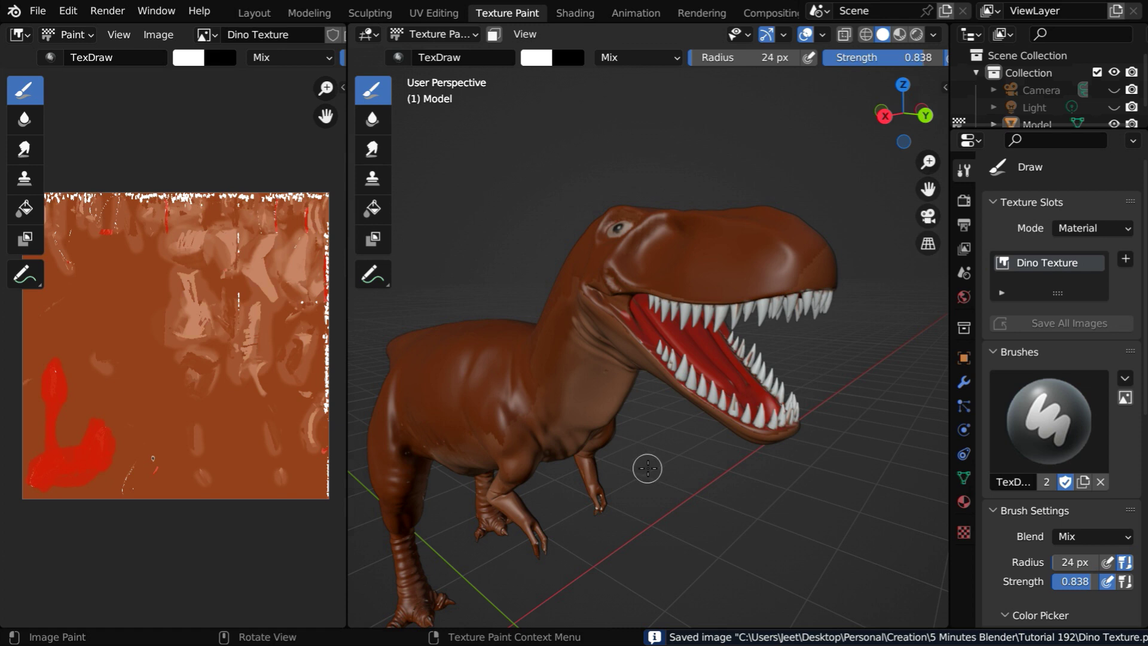
scroll(648, 468, "up", 2)
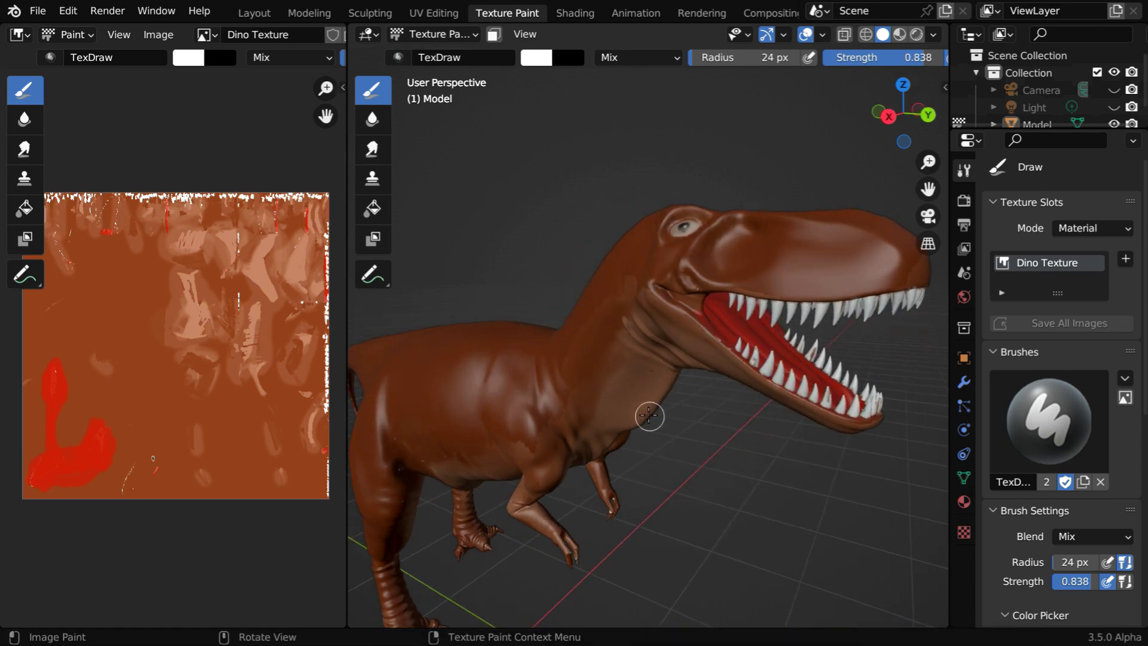
middle_click_drag(609, 394, 651, 460)
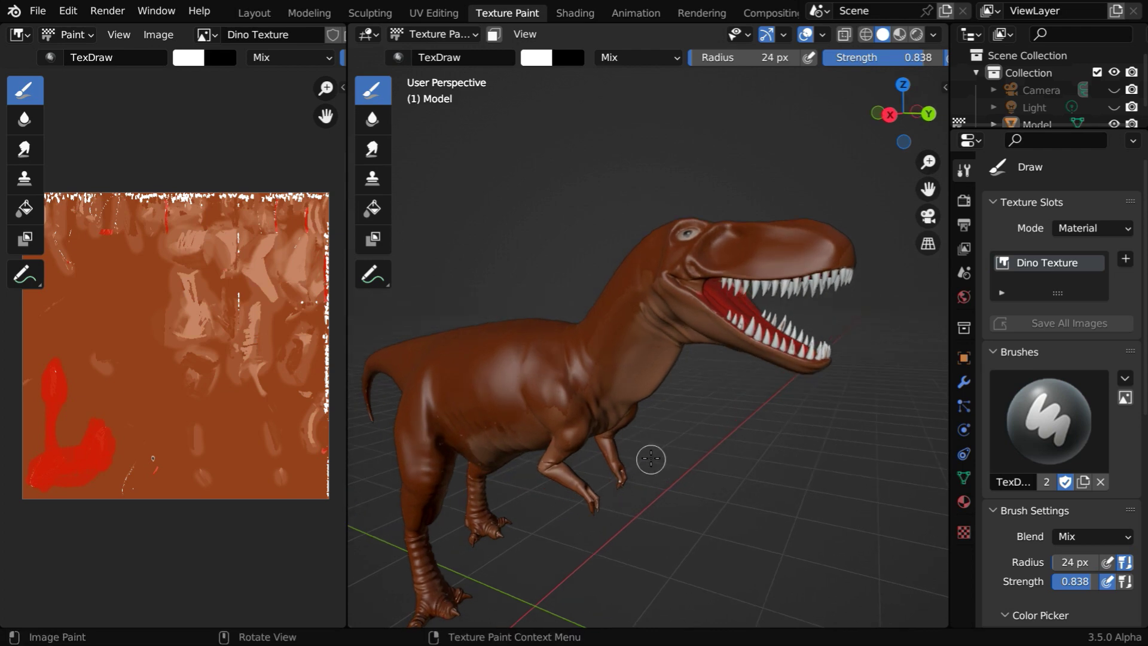
left_click(575, 13)
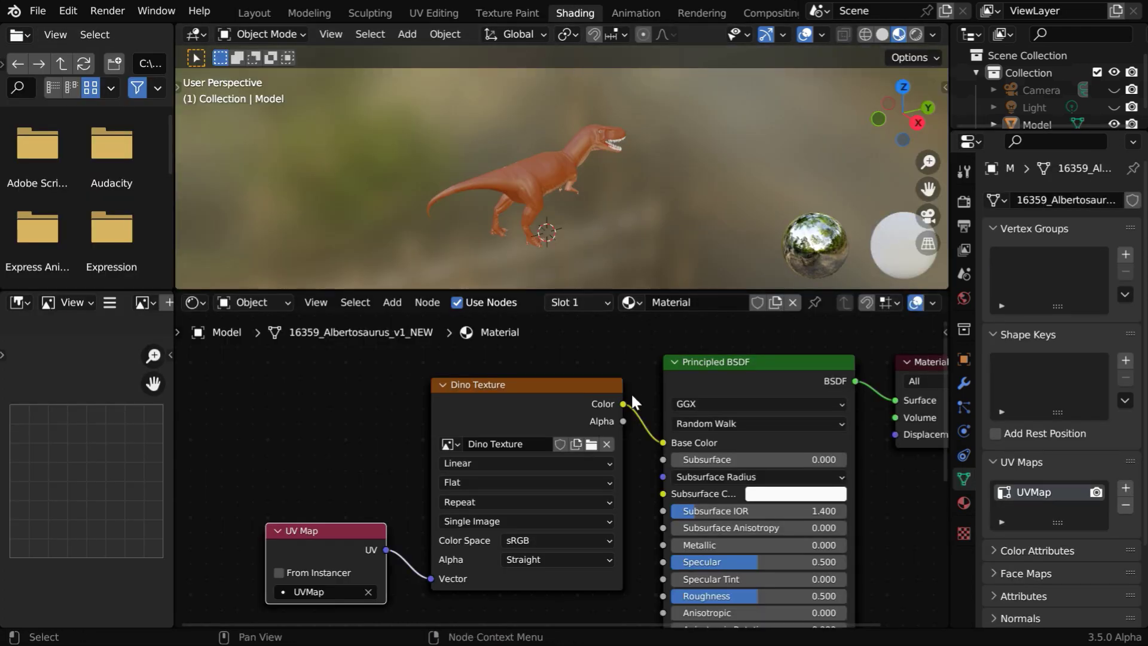
Enlarge the node editor and move the UV Map and Dino Texture nodes away from the Principled BSDF to make room between them
left_click_drag(617, 289, 618, 155)
middle_click_drag(417, 449, 397, 411)
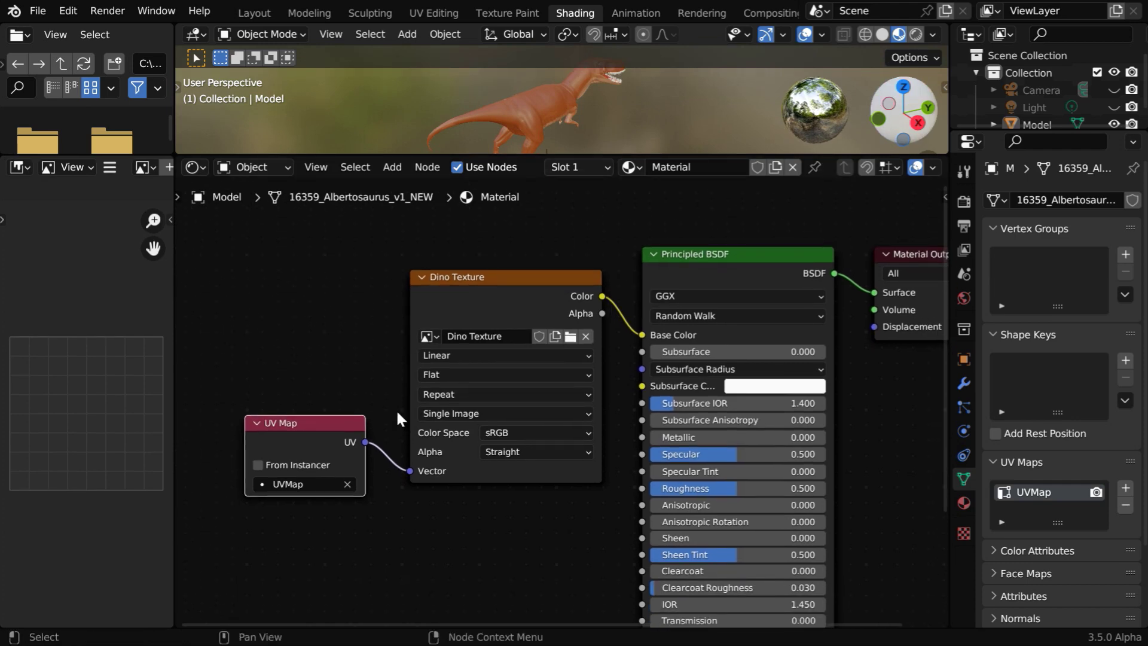
scroll(563, 439, "down", 2)
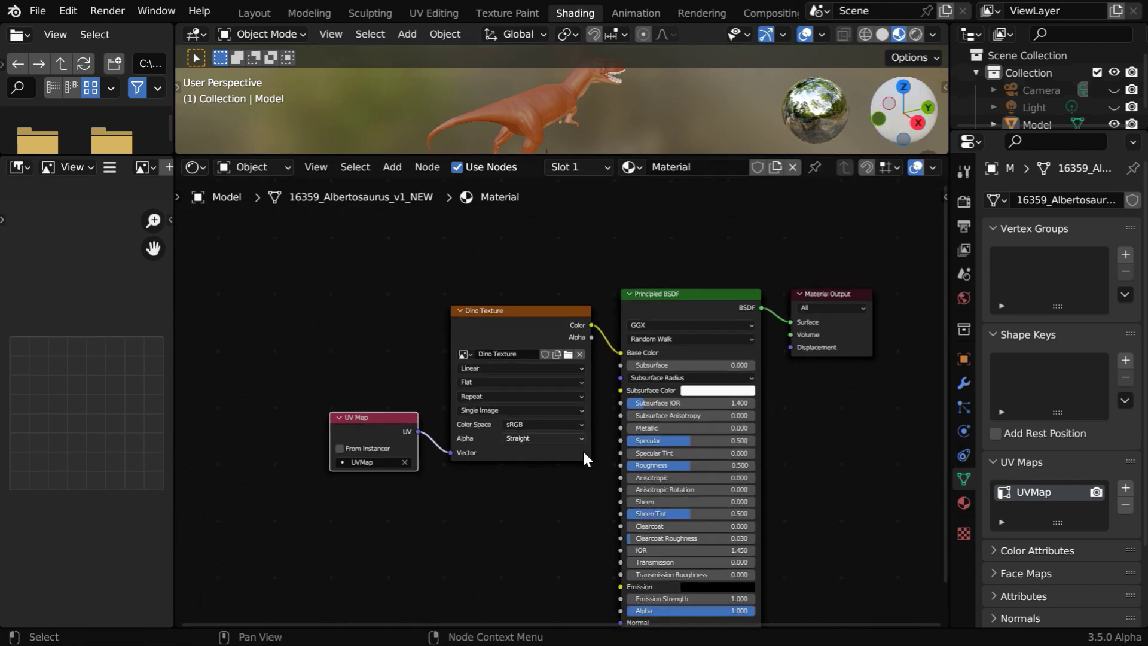
middle_click_drag(583, 449, 714, 456)
left_click_drag(495, 306, 748, 512)
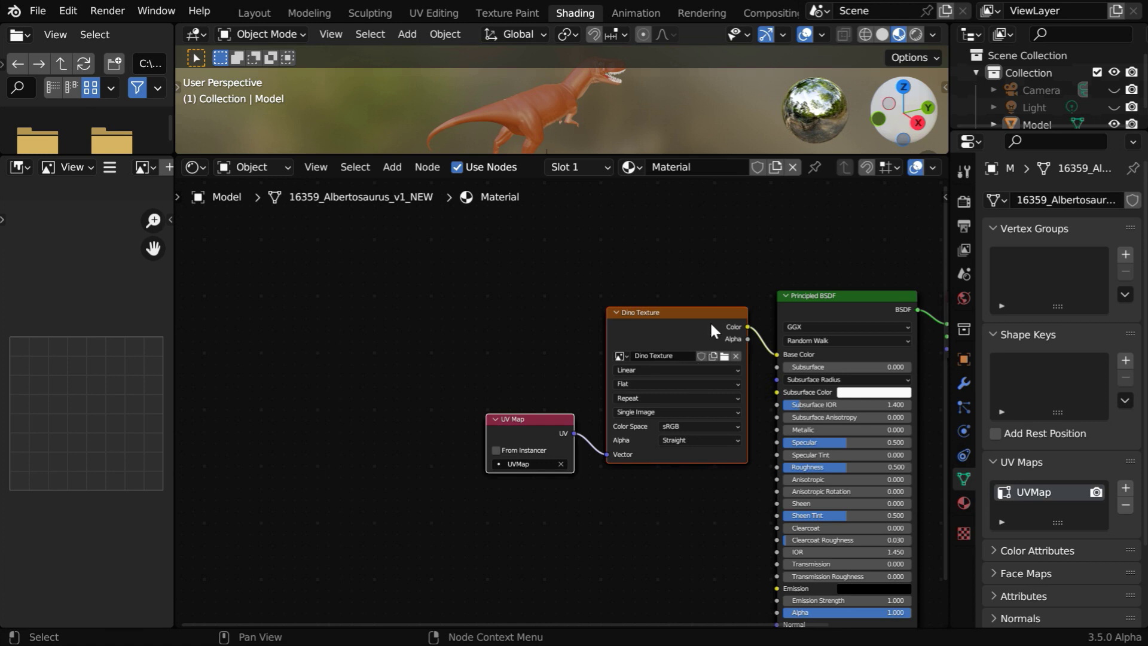
left_click_drag(710, 317, 399, 316)
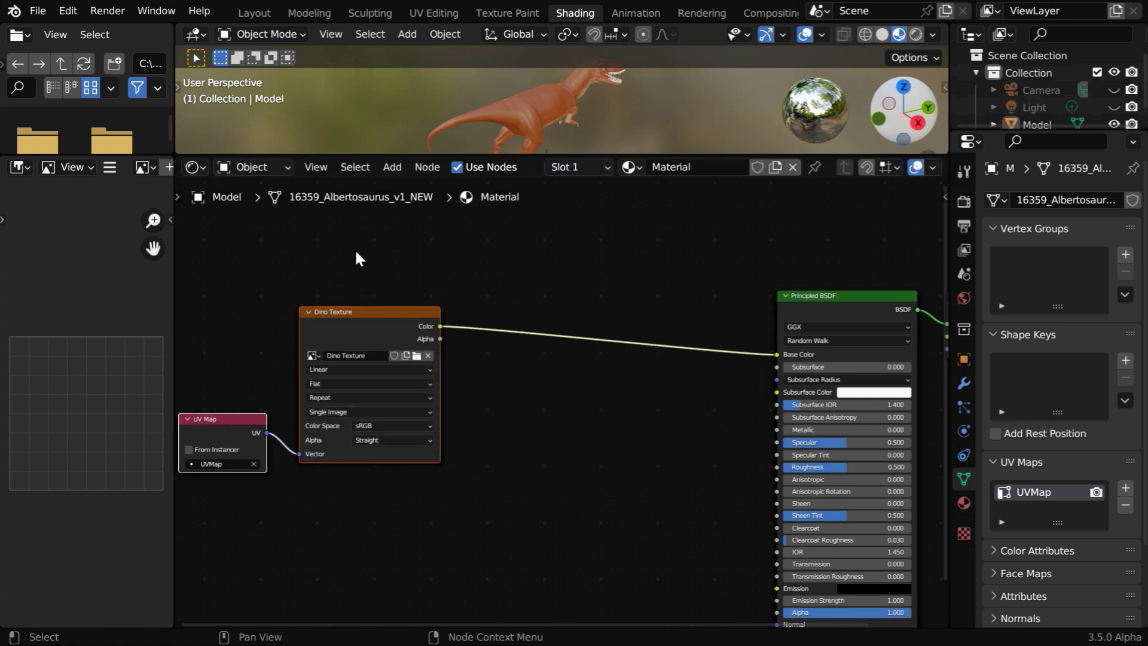
Add a Voronoi Texture node below the Dino Texture node and set its feature output to Smooth F1
left_click(388, 172)
mouse_move(440, 264)
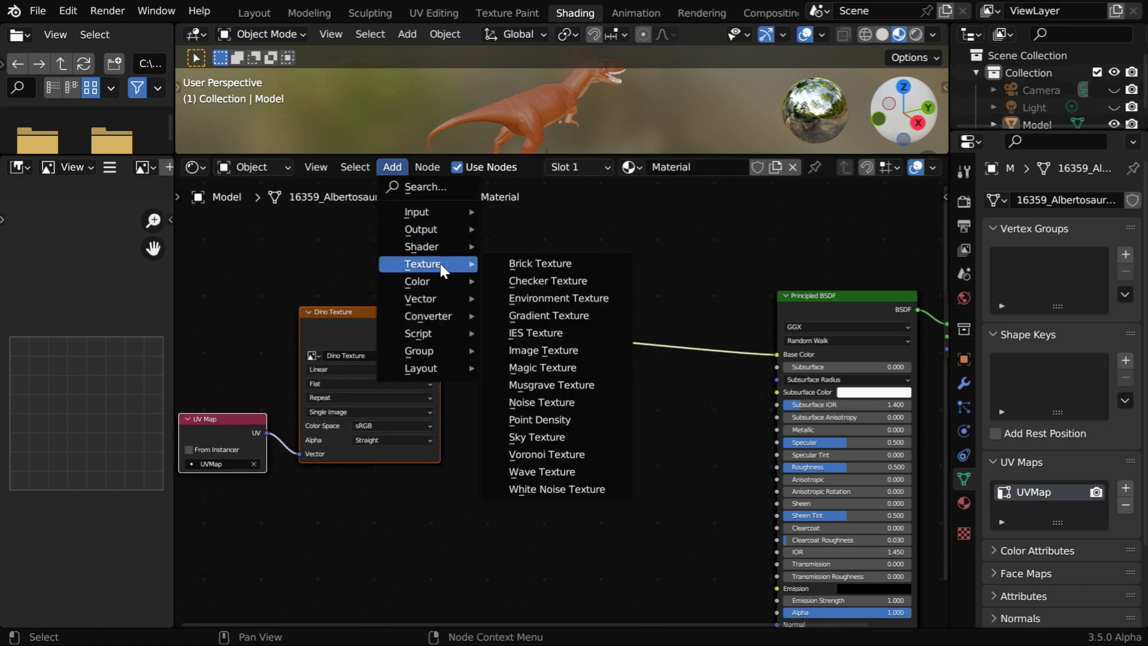
left_click(547, 453)
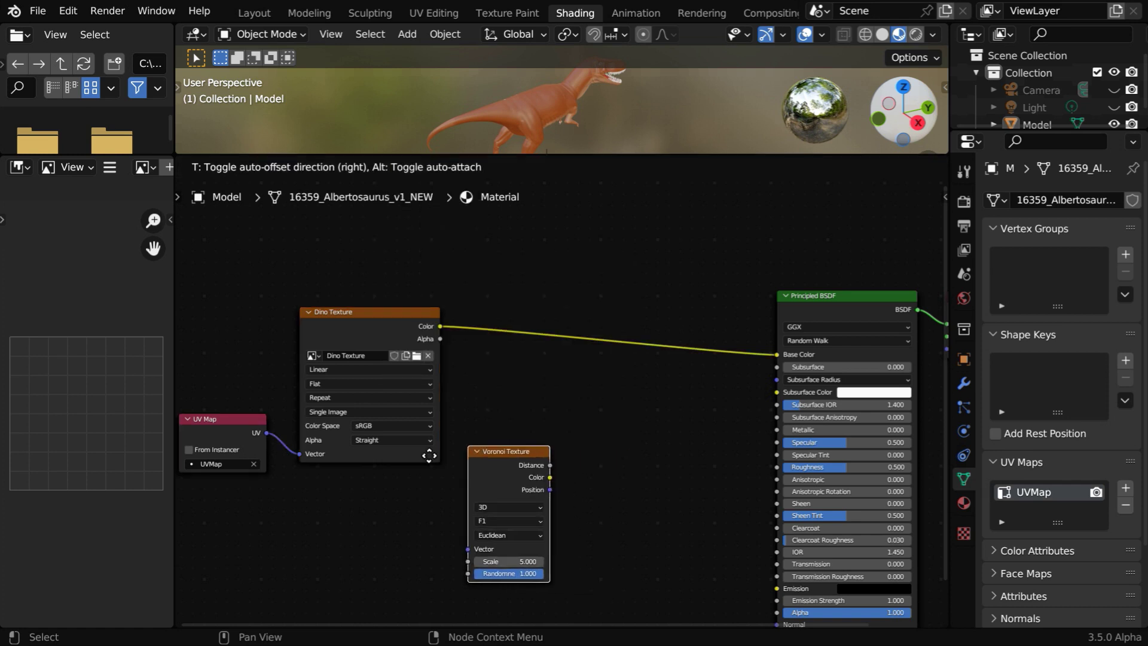
left_click(305, 485)
scroll(437, 582, "up", 2)
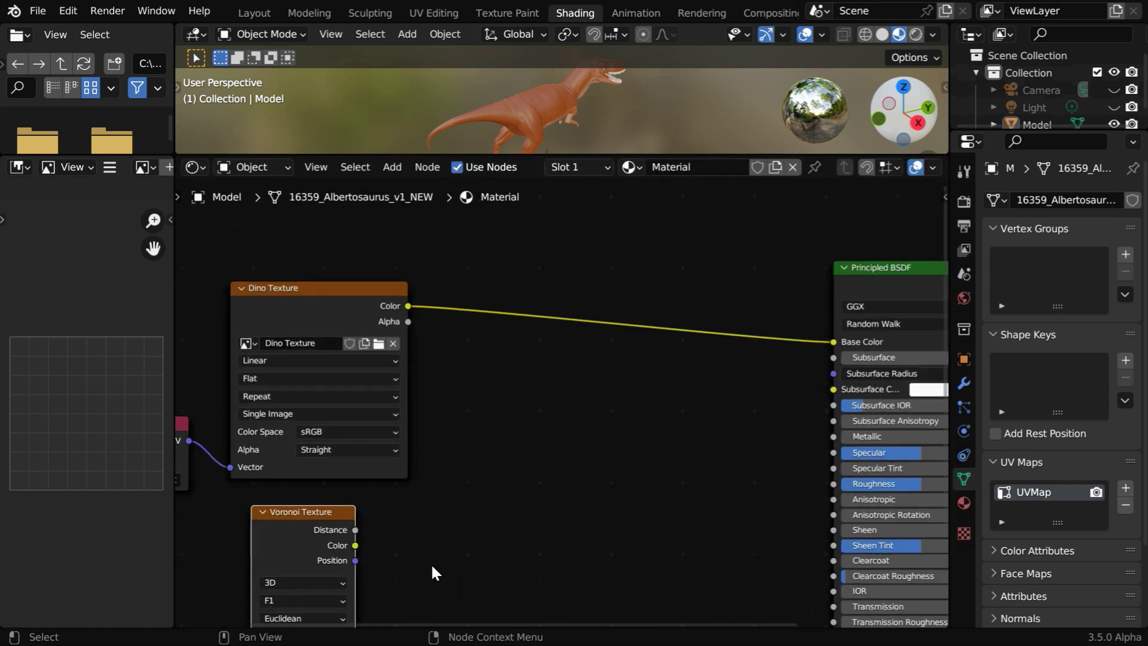
left_click(316, 519)
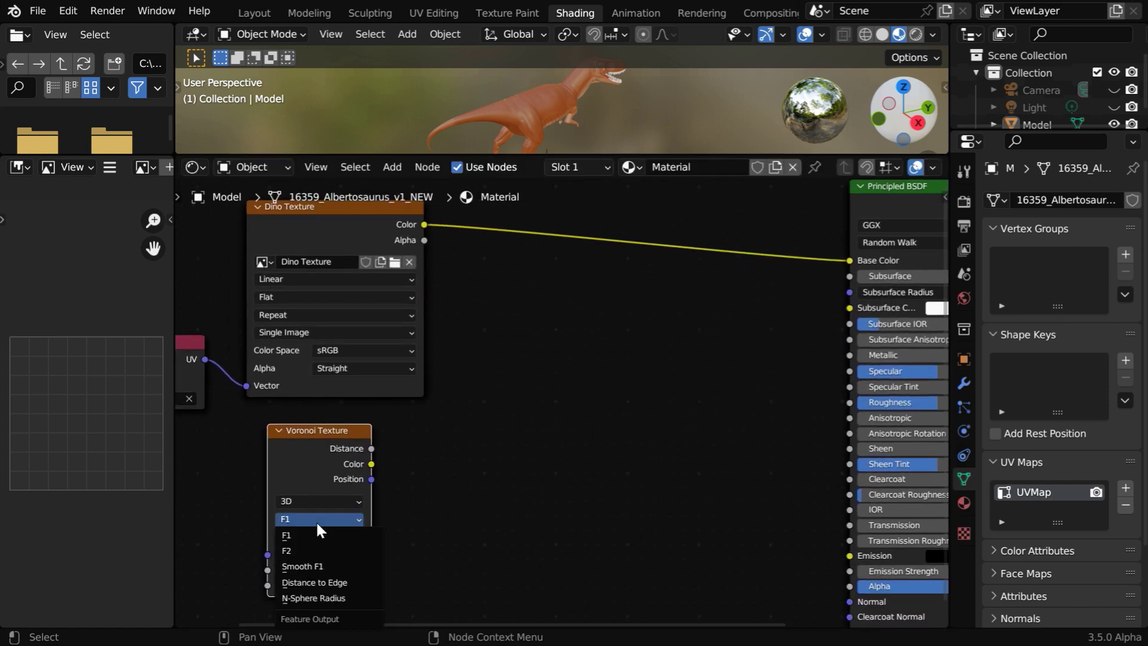
left_click(311, 566)
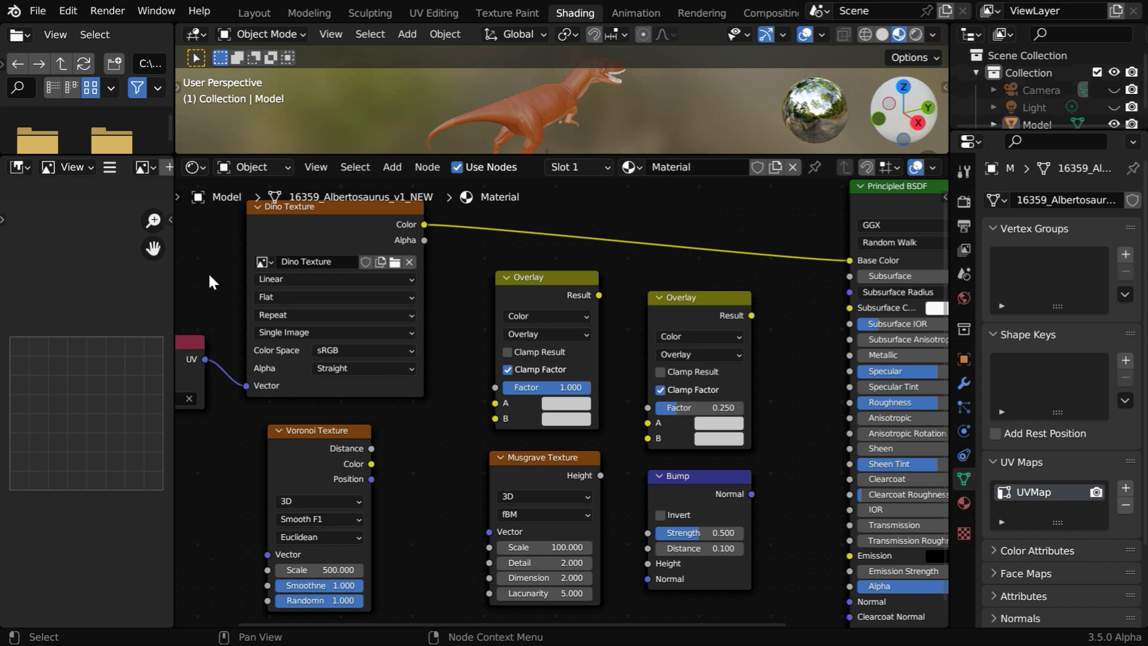
Shift the texture and Overlay mix nodes together, away from the Bump node, to space out the node tree
left_click_drag(194, 256, 758, 453)
left_click_drag(740, 296, 594, 317)
middle_click_drag(428, 391, 521, 378)
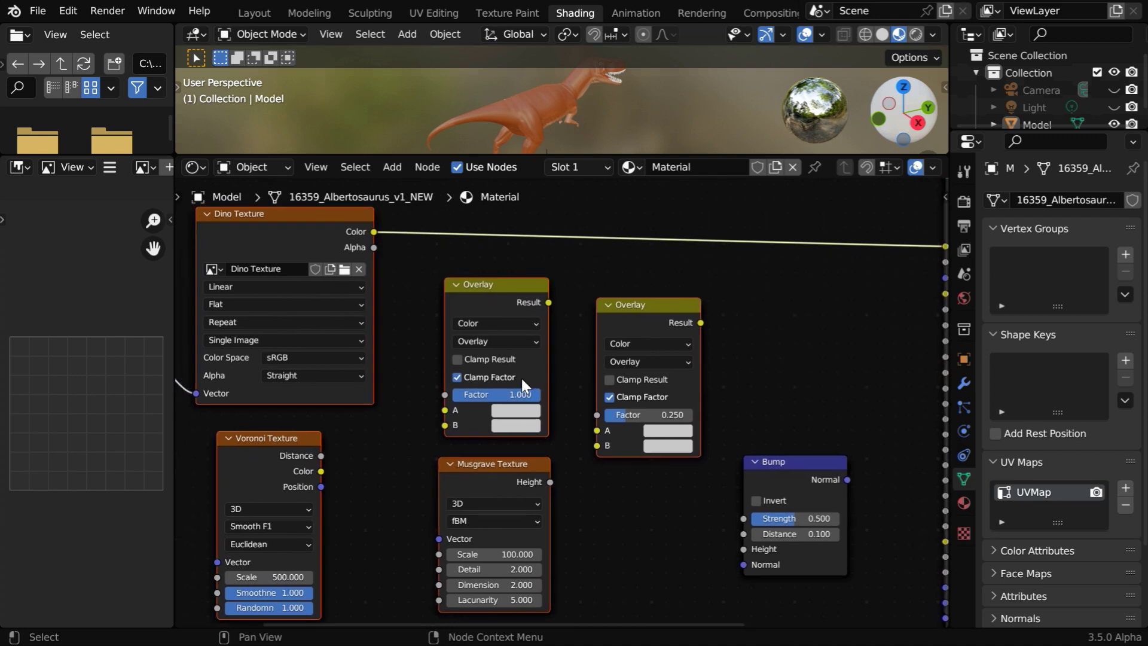
left_click(406, 281)
Link Dino Texture Color and Voronoi Distance to the first Overlay's A and B, and its Result and Musgrave Height to the second Overlay's A and B
left_click_drag(374, 232, 444, 410)
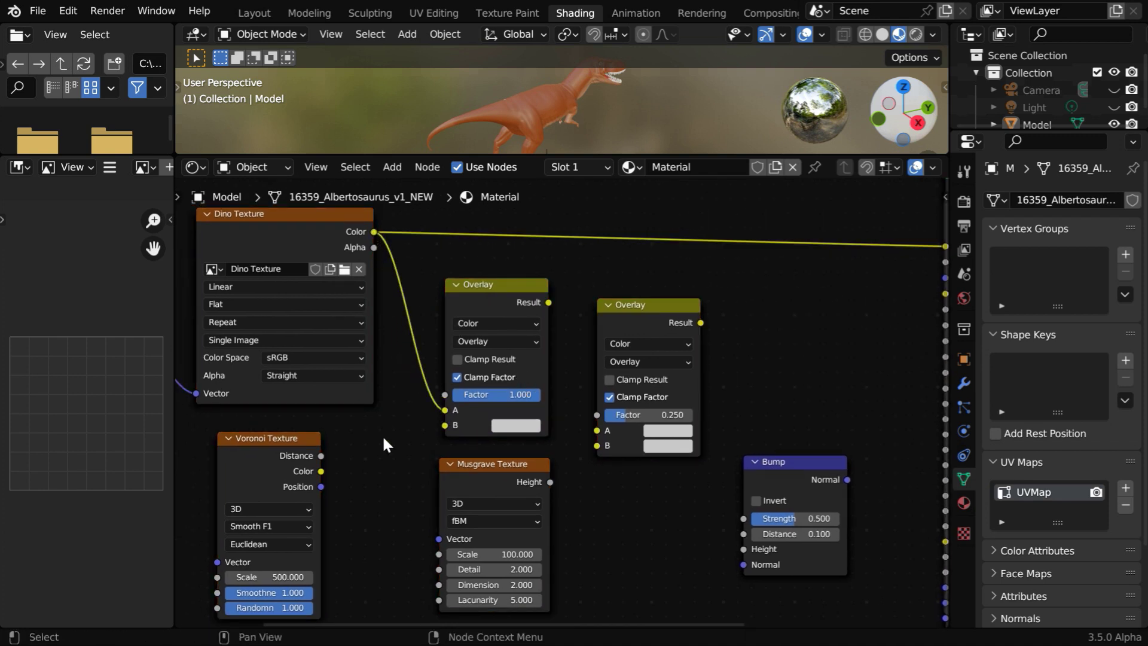
left_click_drag(321, 455, 444, 426)
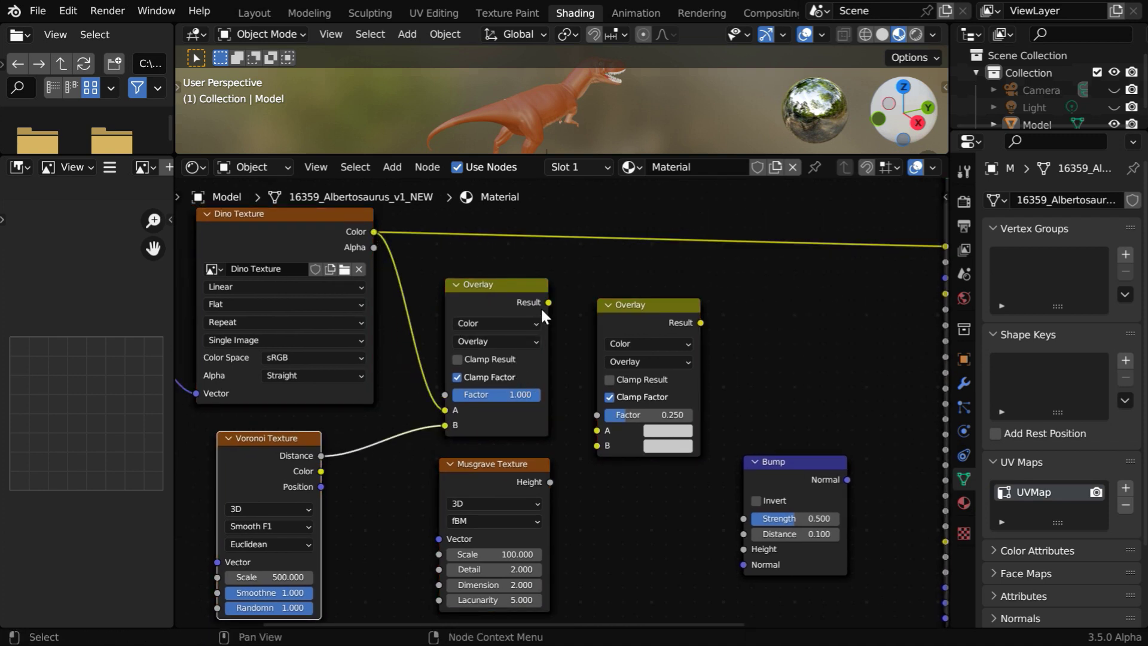
left_click_drag(548, 302, 595, 431)
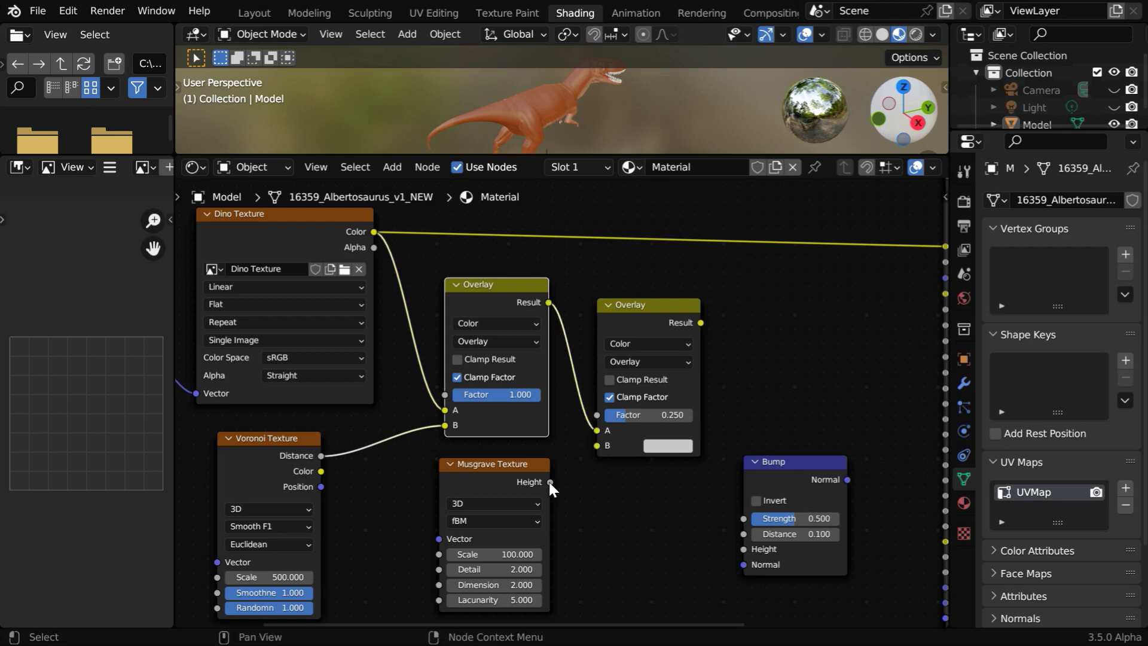
left_click_drag(550, 482, 596, 445)
Connect the second Overlay's Result to the Principled BSDF's Base Color and check the skin pattern in the enlarged viewport
middle_click_drag(700, 323, 514, 357)
left_click_drag(515, 358, 761, 281)
left_click_drag(688, 157, 667, 357)
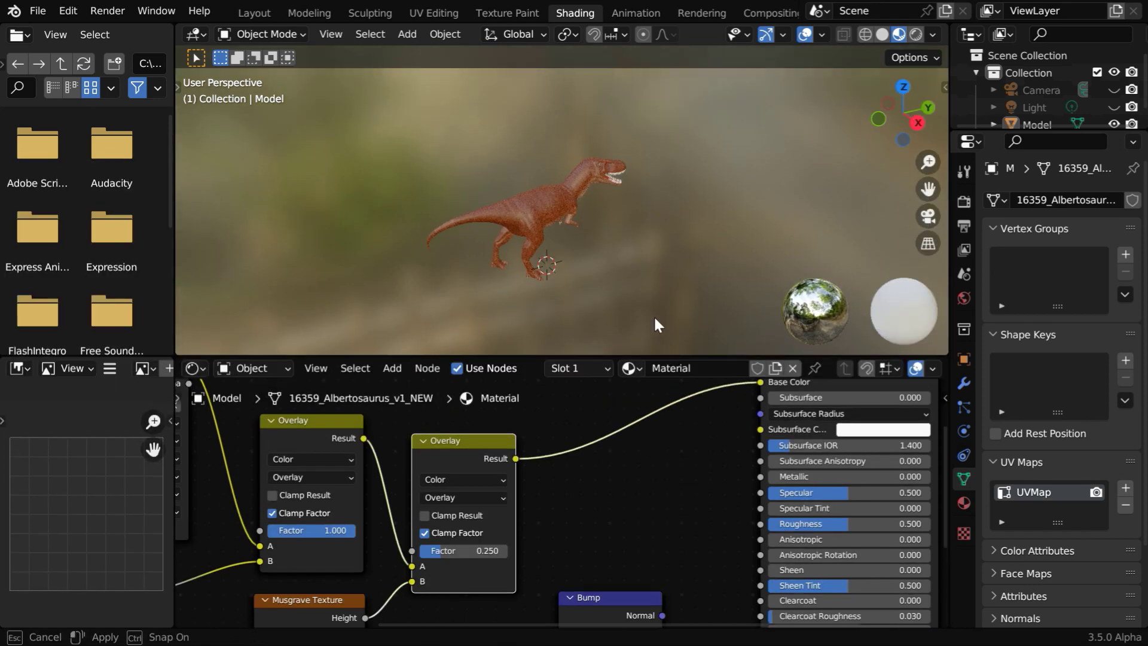
middle_click_drag(633, 239, 607, 245)
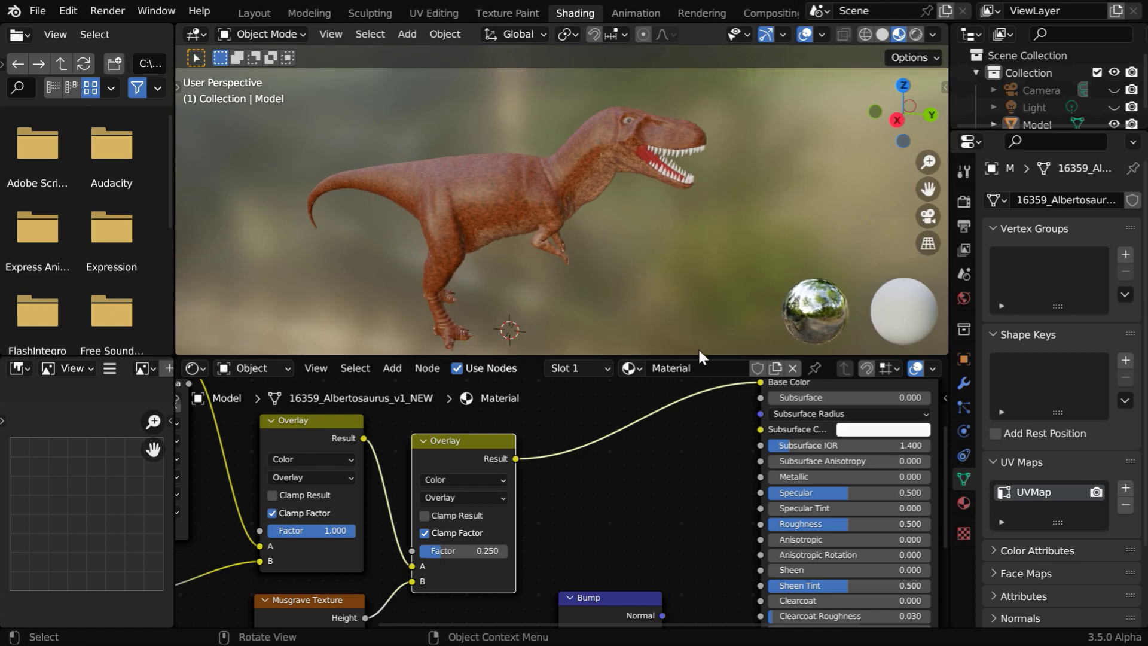
Connect the second Overlay's Result to the Bump node's Height and the Bump's Normal to the Principled BSDF's Normal input
left_click_drag(698, 359, 688, 159)
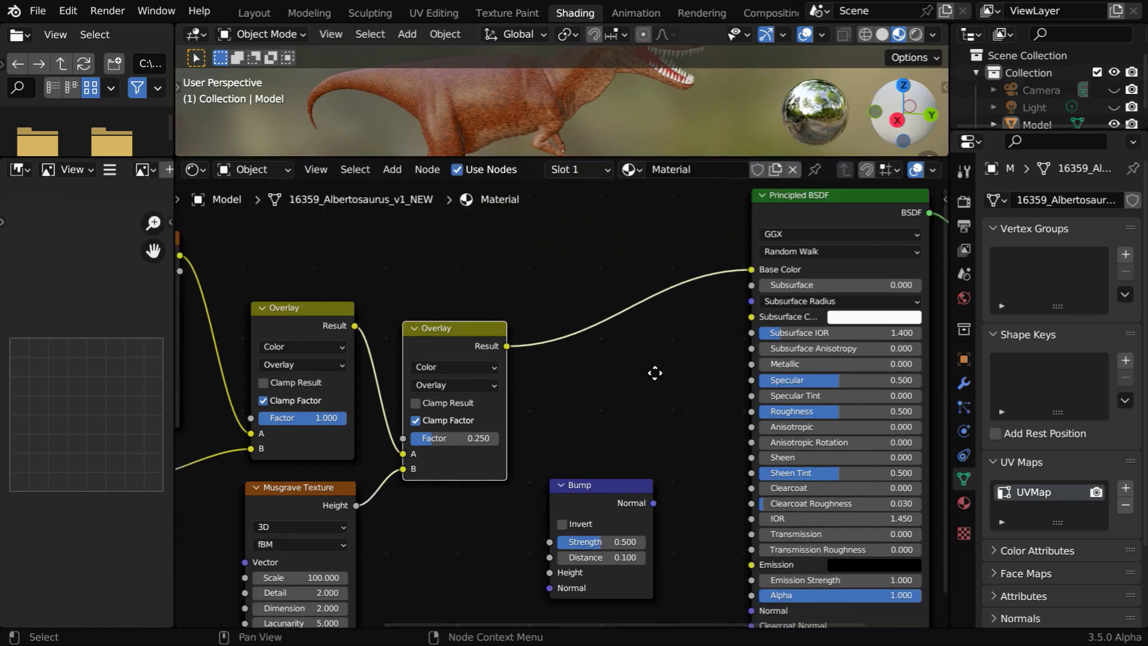
middle_click_drag(655, 373, 634, 340)
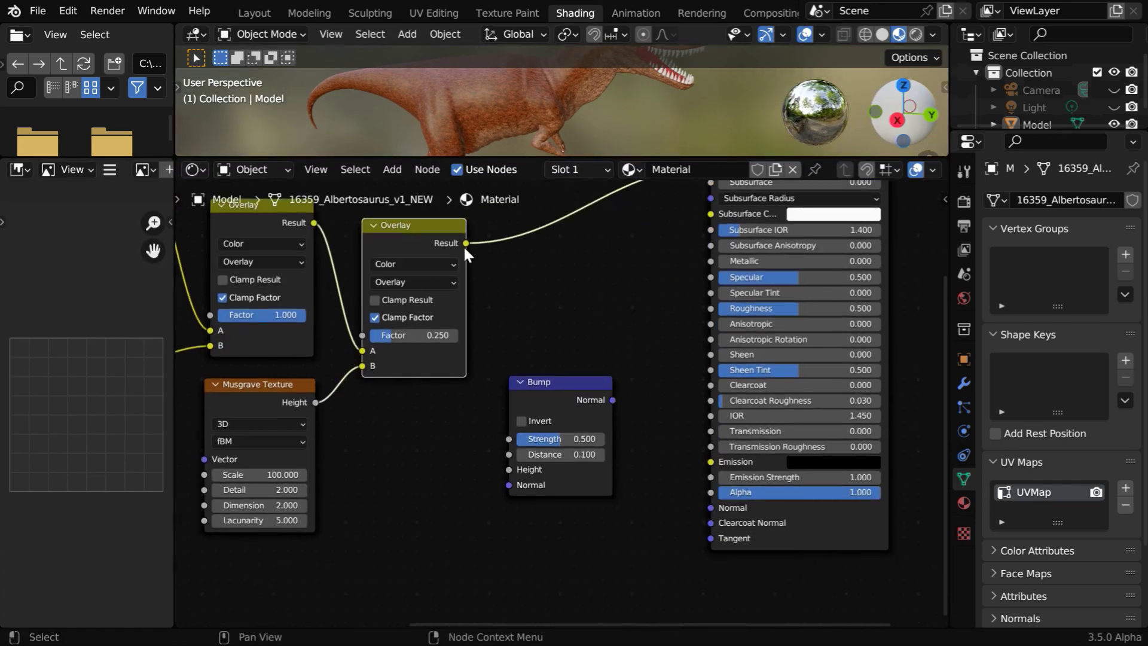
left_click_drag(466, 242, 509, 469)
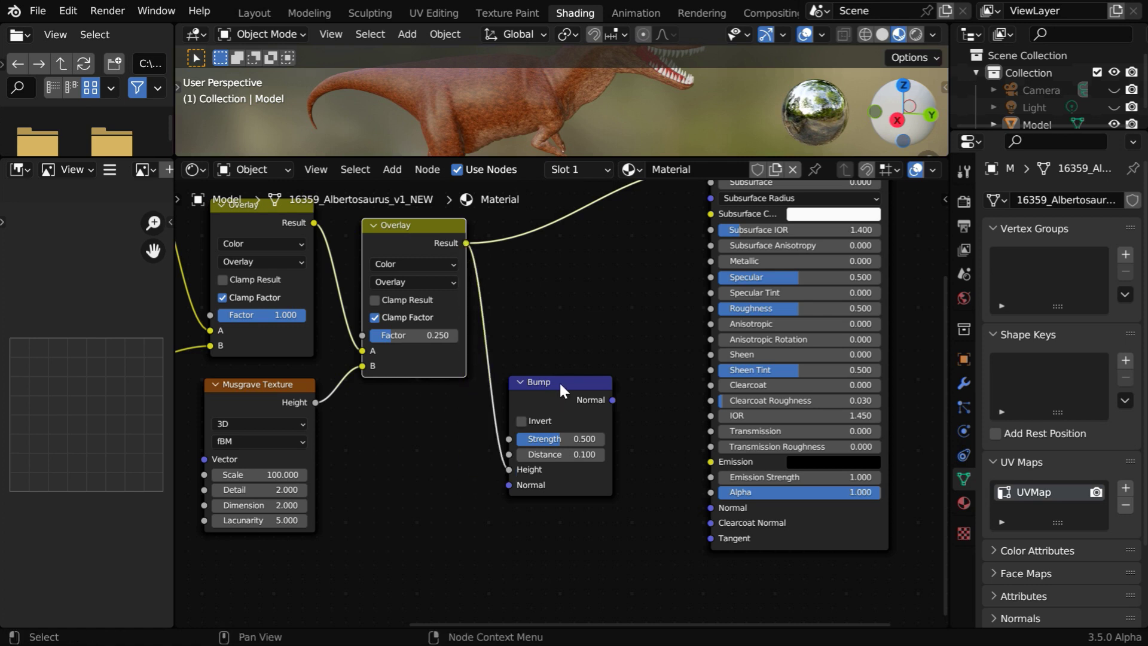
left_click_drag(559, 389, 708, 508)
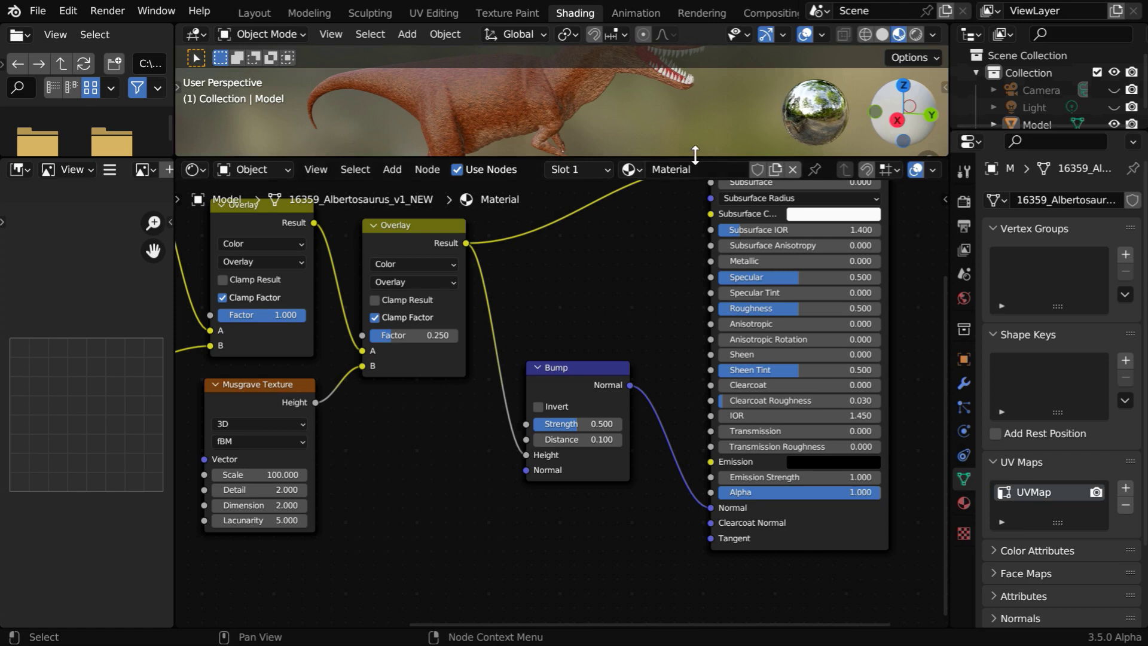
Examine the bumped skin on the dinosaur in the enlarged viewport and in the Texture Paint workspace
left_click_drag(695, 154, 680, 398)
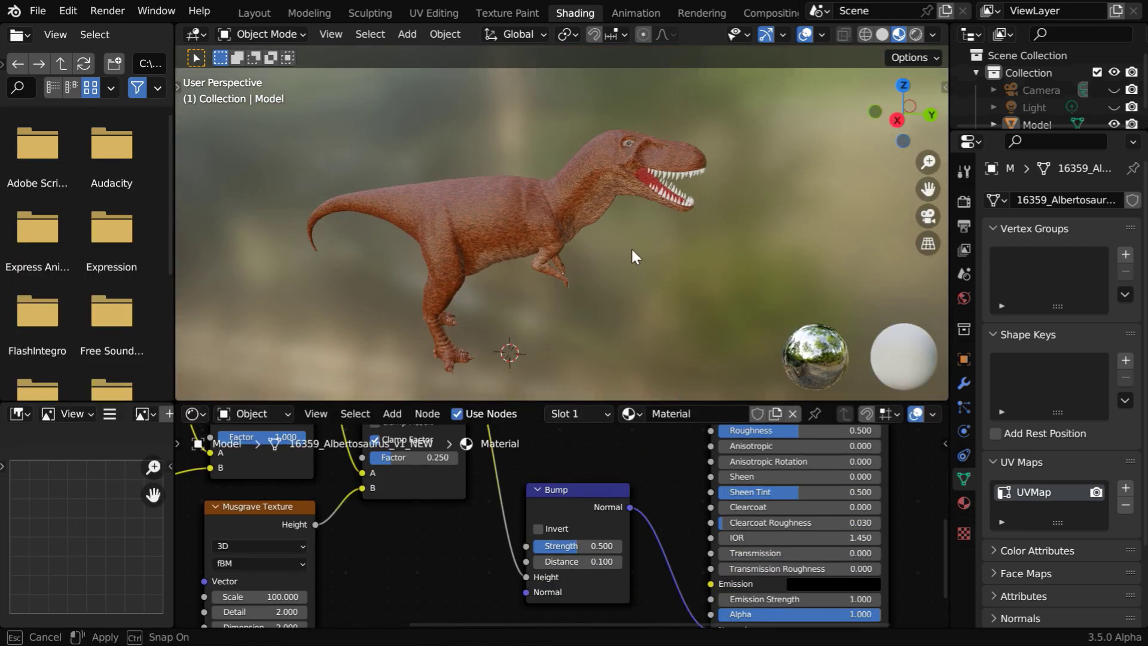
left_click_drag(632, 254, 632, 254)
left_click(506, 13)
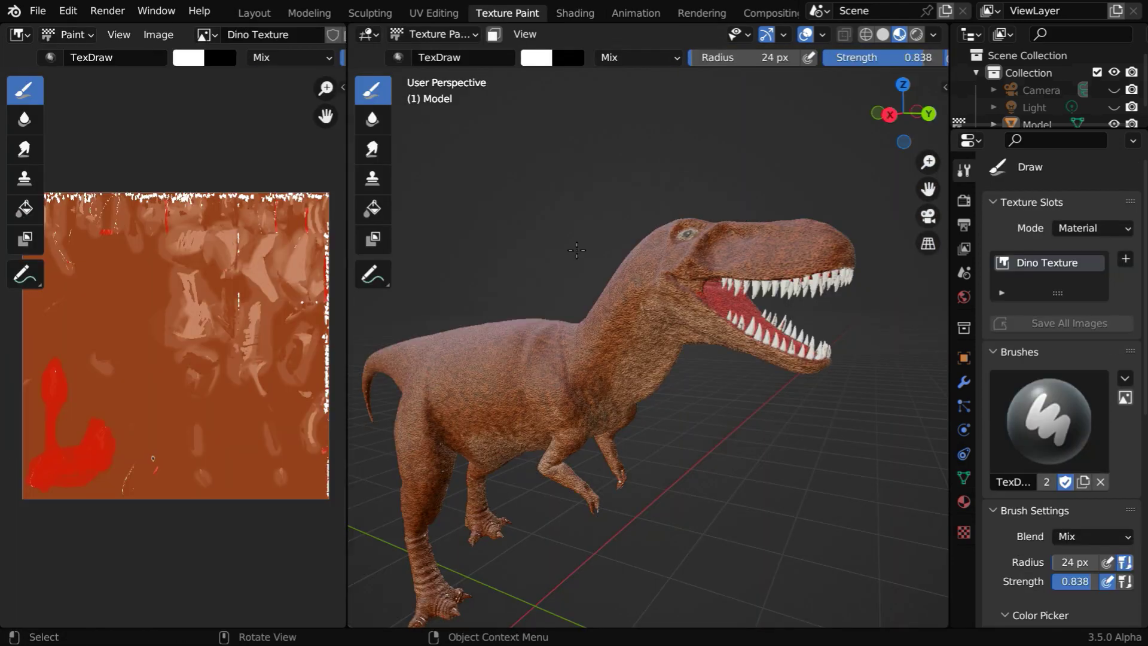
middle_click_drag(613, 447, 641, 470)
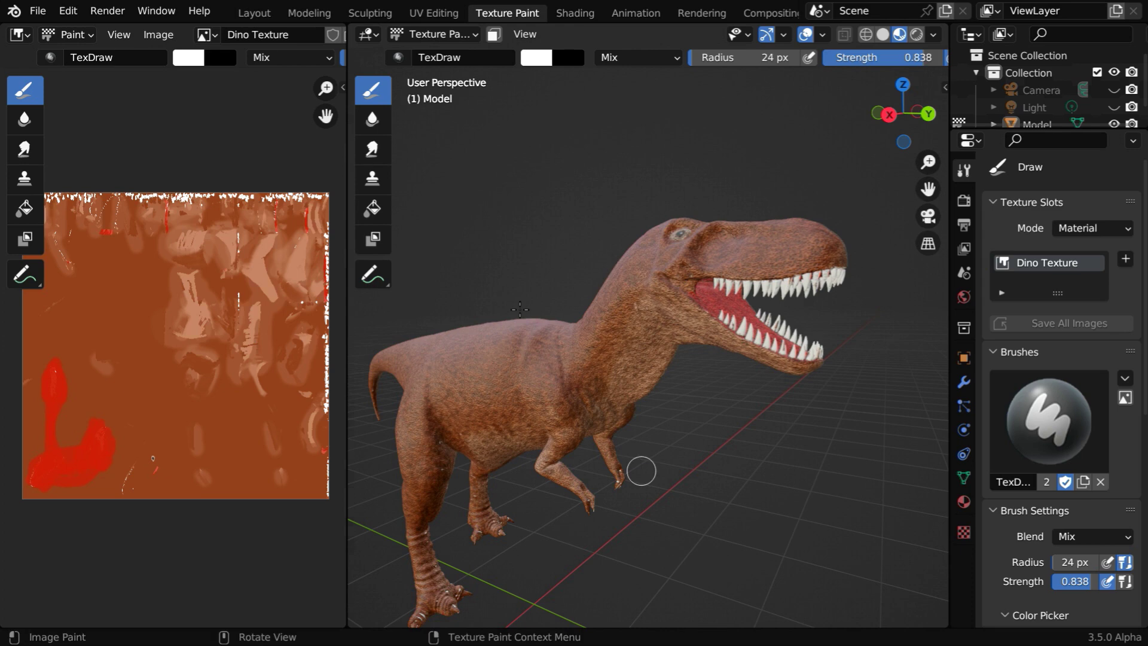
Open the Layout workspace, switch the viewport to Rendered shading and examine the textured dinosaur up close from different angles
left_click(255, 13)
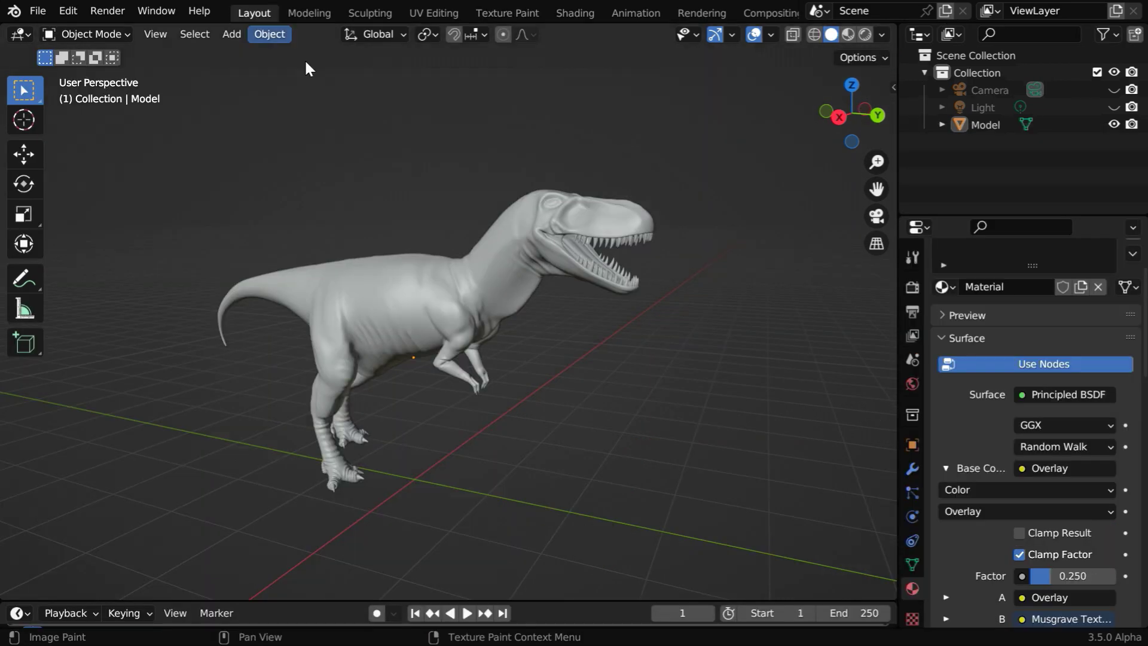
left_click(863, 35)
mouse_move(558, 361)
middle_mouse_down("ctrl")
mouse_move(564, 405)
mouse_move(543, 446)
mouse_move(556, 463)
middle_mouse_up("ctrl")
middle_click_drag(667, 318, 503, 399)
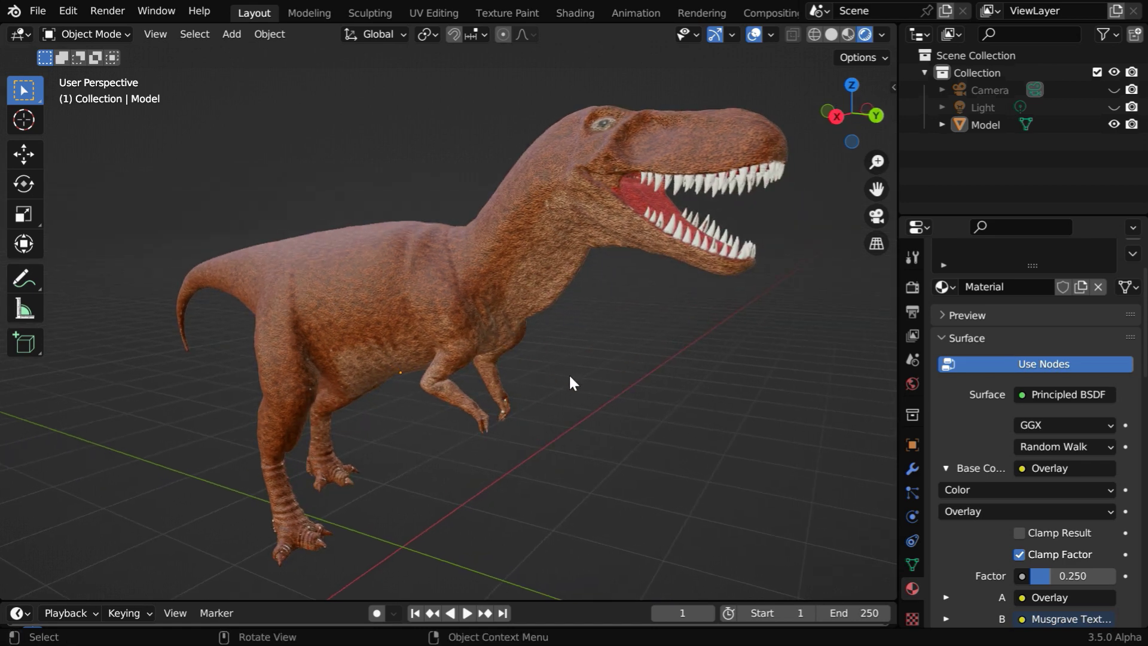
middle_click_drag(572, 385, 577, 398)
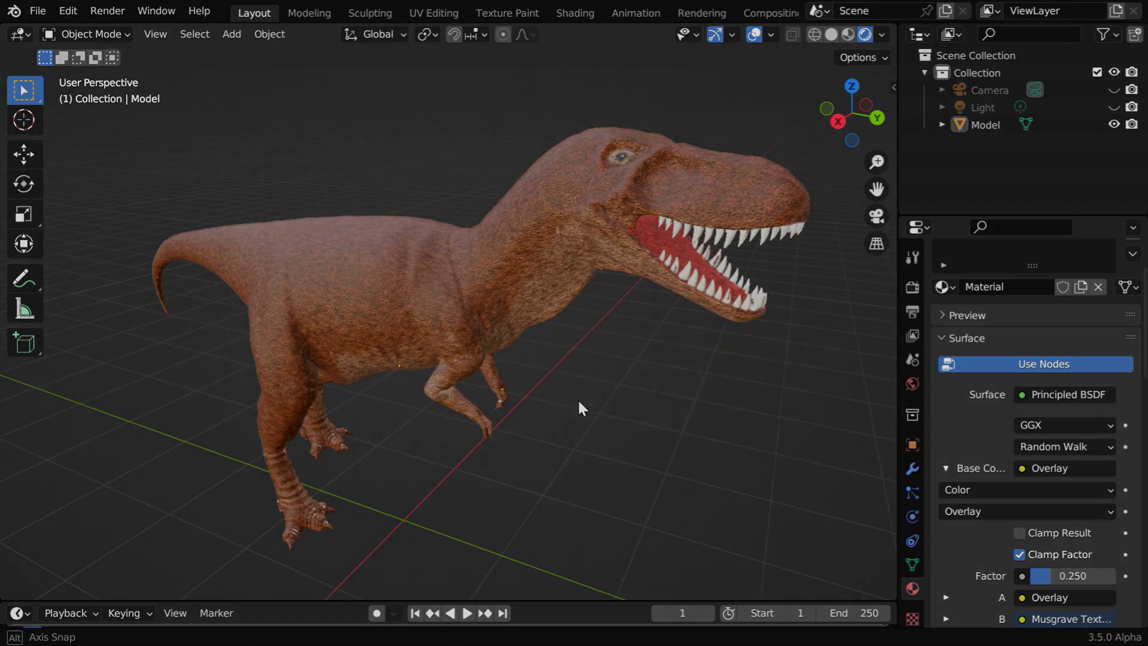